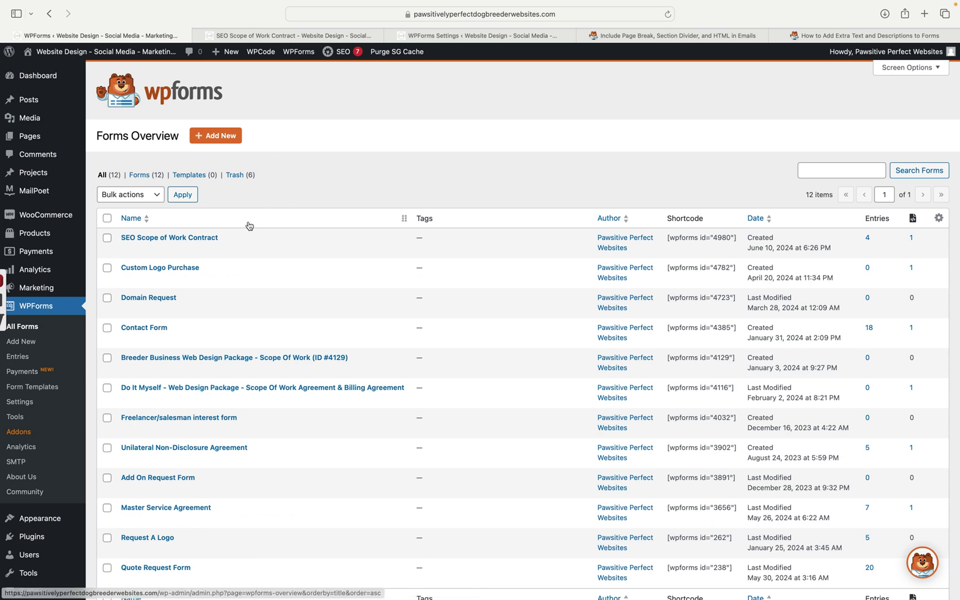
- Open the SEO Scope of Work Contract form for editing
{"action": "scroll", "coordinate": [160, 258], "scroll_direction": "down", "scroll_amount": 1}
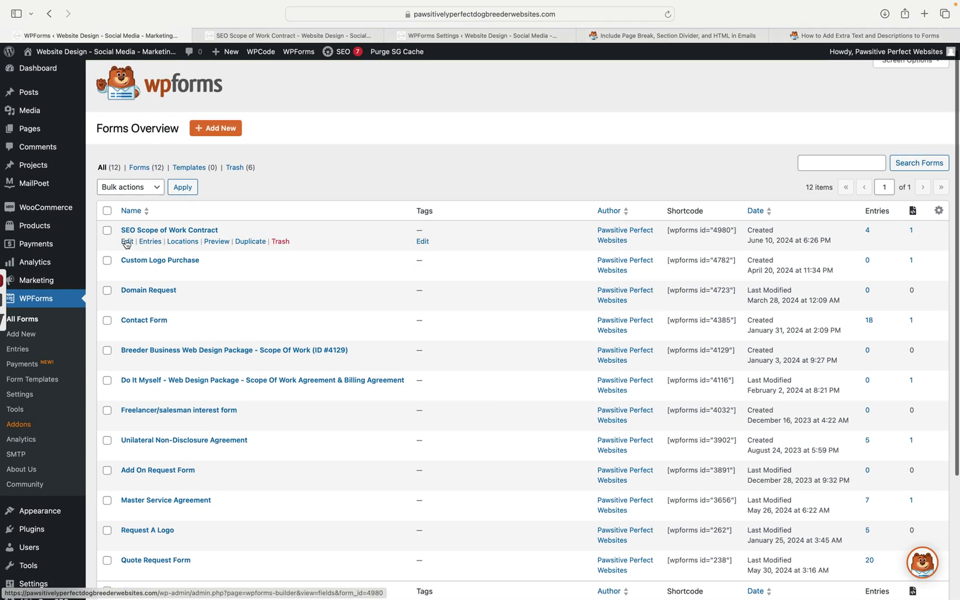
{"action": "scroll", "coordinate": [129, 243], "scroll_direction": "down", "scroll_amount": 1}
{"action": "left_click", "coordinate": [129, 235]}
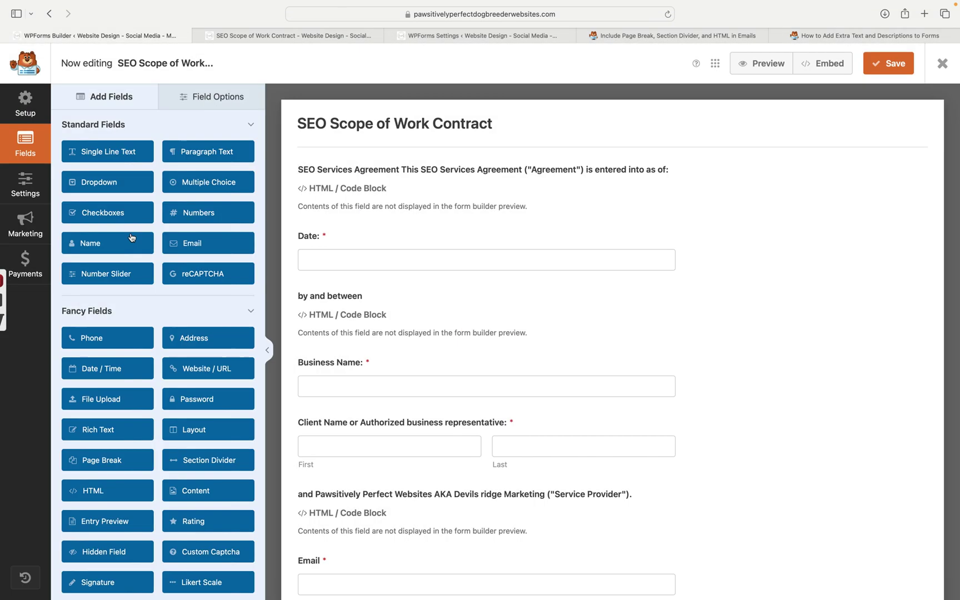
- Examine the options of the form's first HTML block and the list of available field types
{"action": "scroll", "coordinate": [132, 237], "scroll_direction": "up", "scroll_amount": 1}
{"action": "scroll", "coordinate": [411, 190], "scroll_direction": "down", "scroll_amount": 1}
{"action": "left_click", "coordinate": [376, 191]}
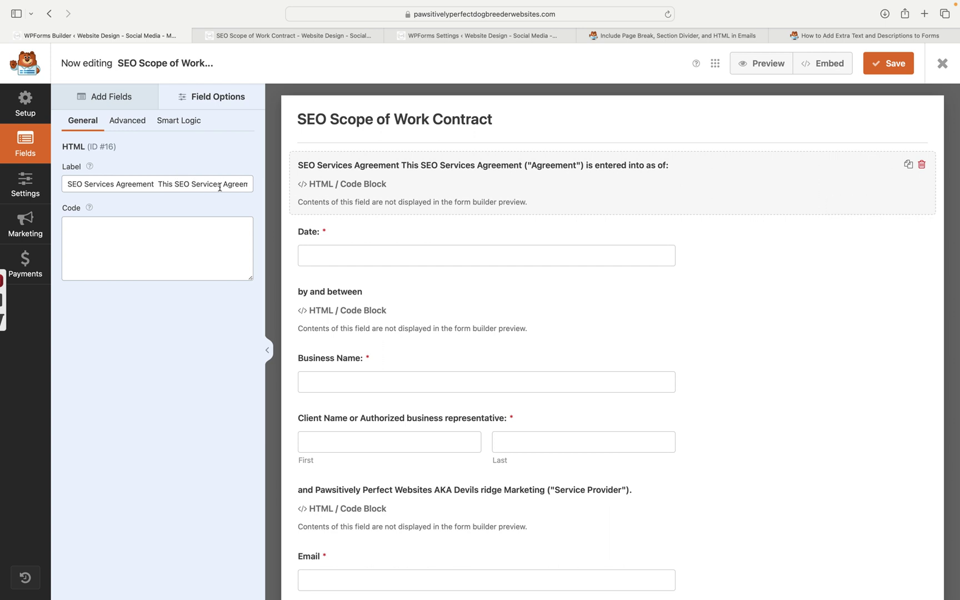
{"action": "left_click", "coordinate": [102, 97]}
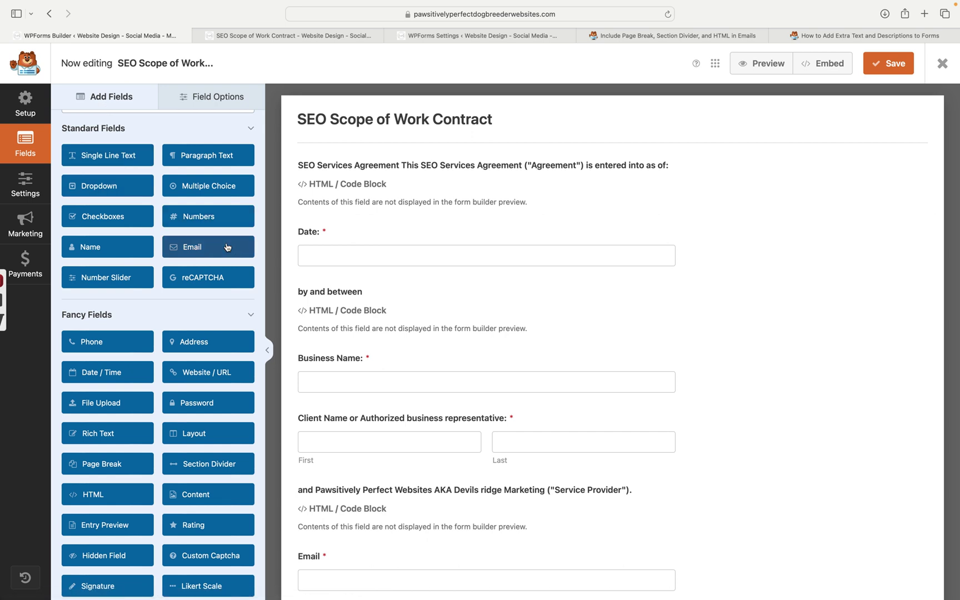
{"action": "scroll", "coordinate": [227, 247], "scroll_direction": "down", "scroll_amount": 1}
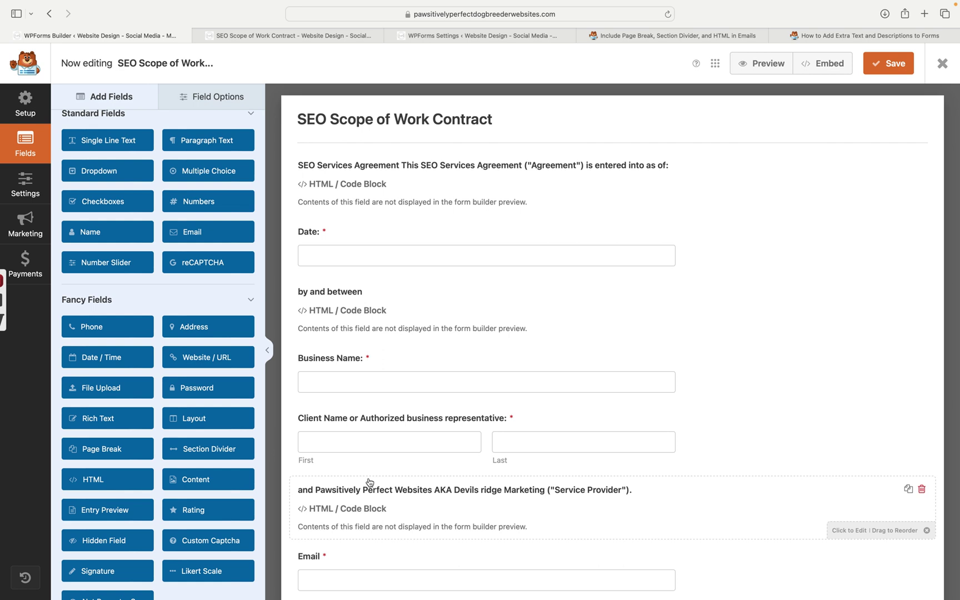
- Inspect the form's default notification settings, including the smart tag in the email message
{"action": "left_click", "coordinate": [25, 183]}
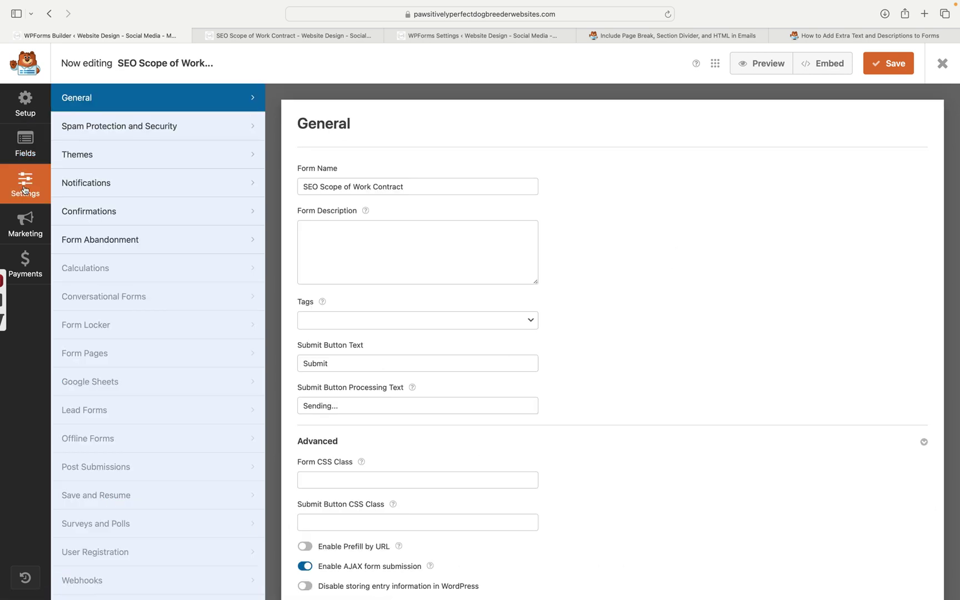
{"action": "left_click", "coordinate": [83, 185]}
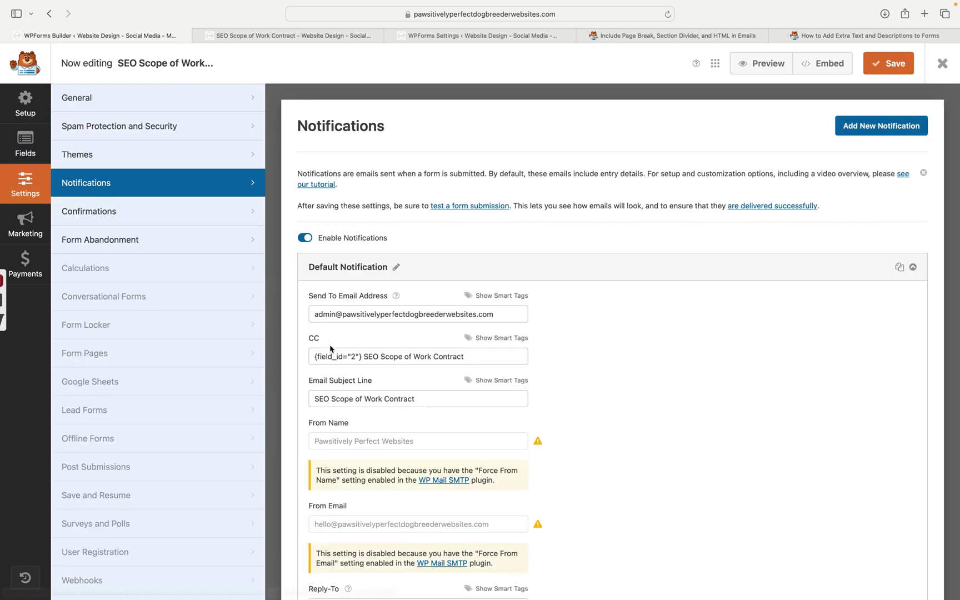
{"action": "scroll", "coordinate": [330, 350], "scroll_direction": "down", "scroll_amount": 5}
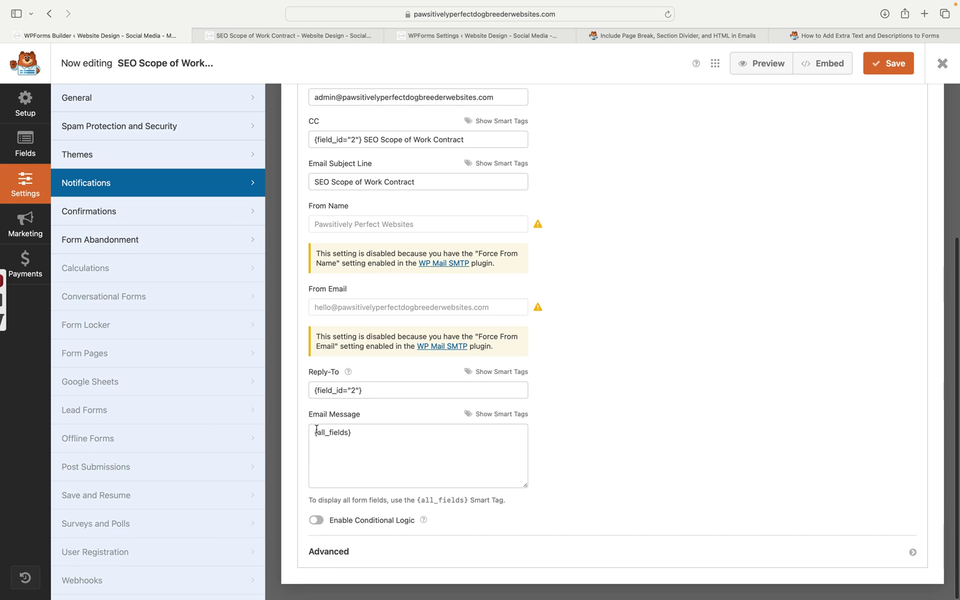
{"action": "triple_click", "coordinate": [369, 434]}
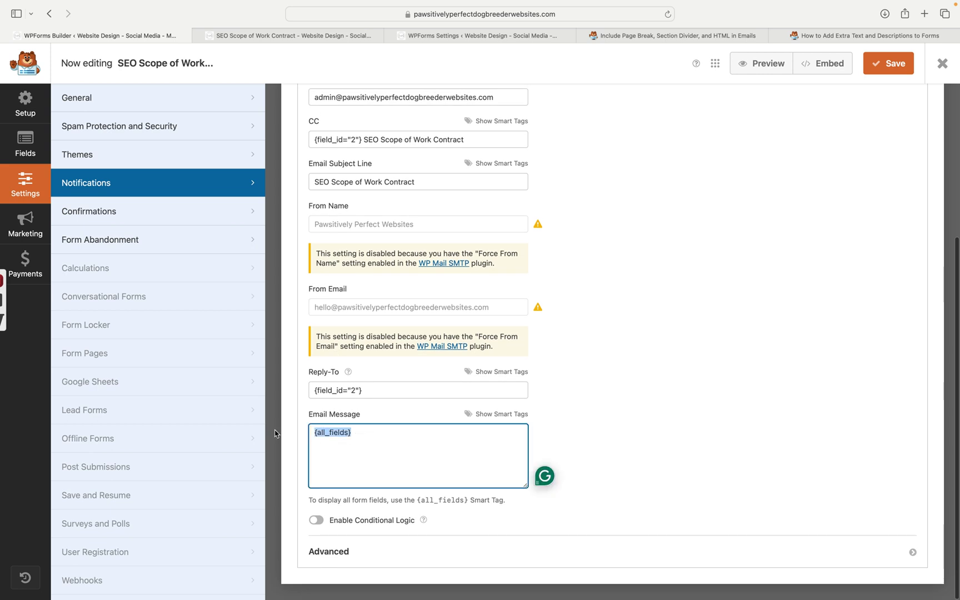
{"action": "left_click", "coordinate": [377, 437]}
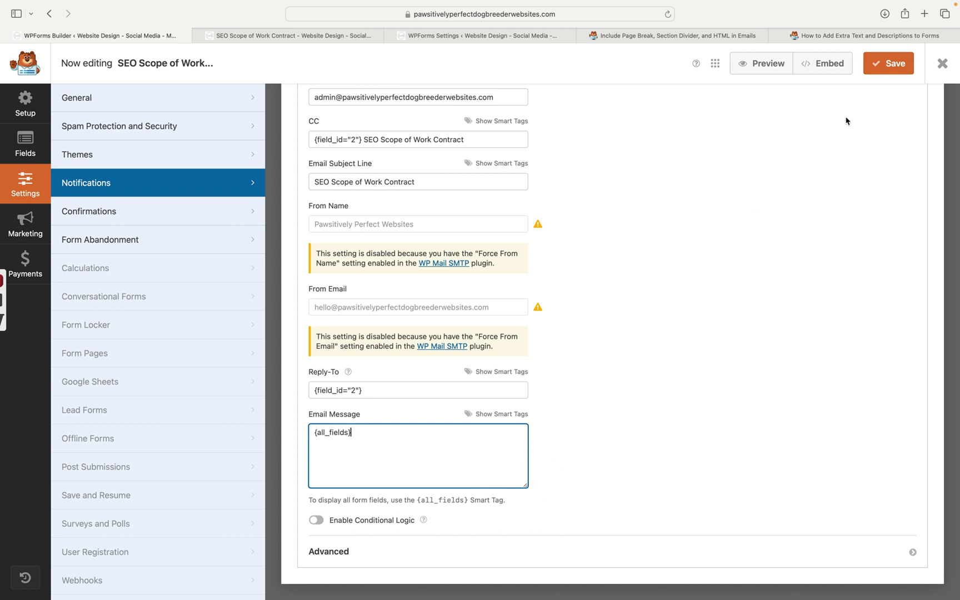
- Review the options of the first HTML block and the Scope of Services content field, and read the contract through to the signature
{"action": "left_click", "coordinate": [32, 148]}
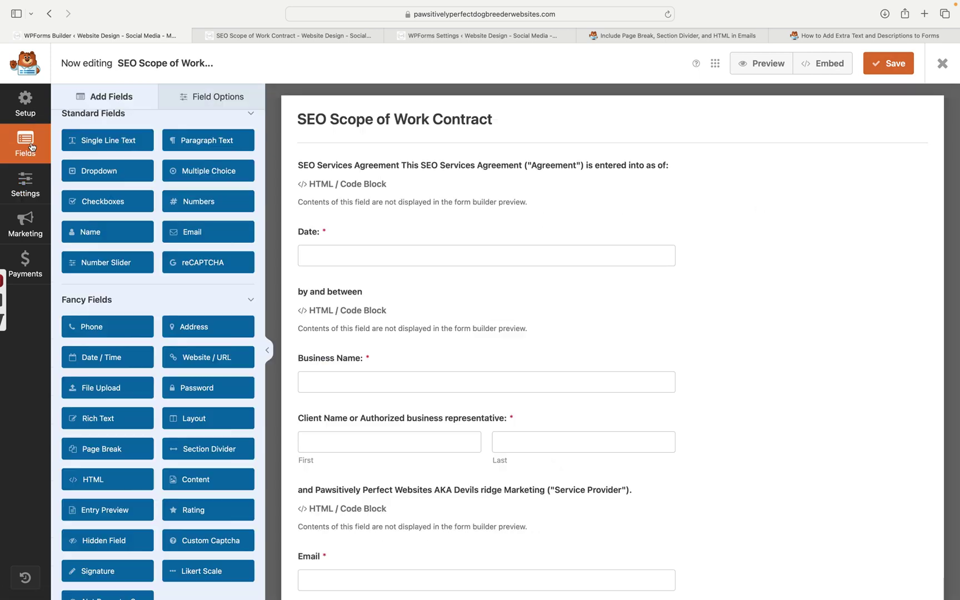
{"action": "left_click", "coordinate": [445, 200]}
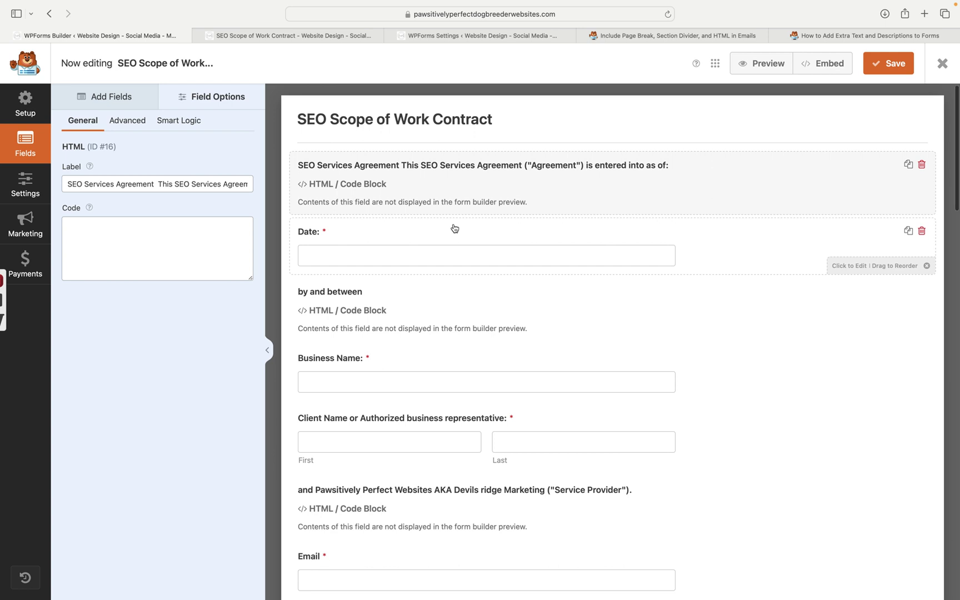
{"action": "scroll", "coordinate": [455, 227], "scroll_direction": "down", "scroll_amount": 6}
{"action": "scroll", "coordinate": [454, 228], "scroll_direction": "down", "scroll_amount": 7}
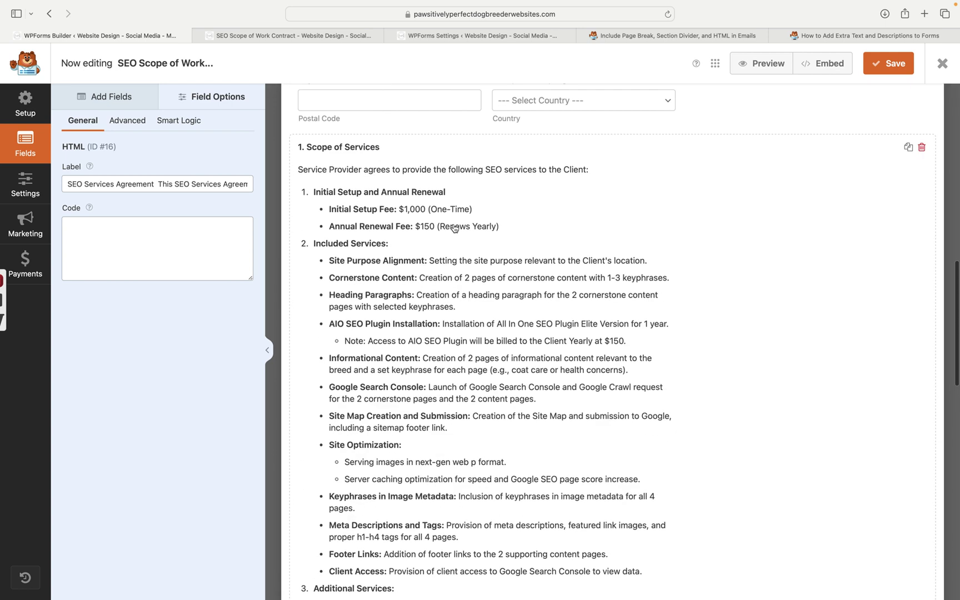
{"action": "left_click", "coordinate": [382, 280]}
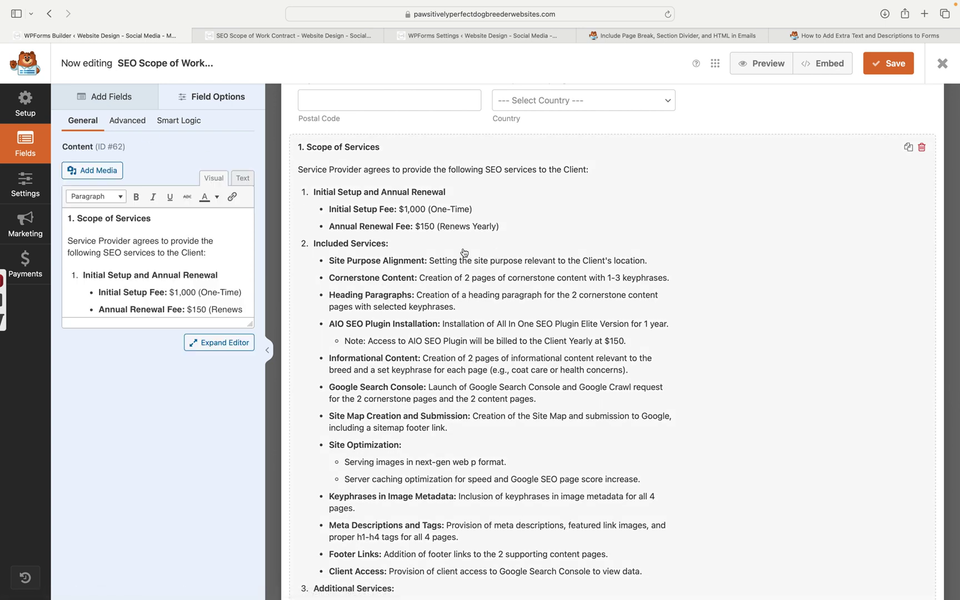
{"action": "left_click", "coordinate": [101, 98]}
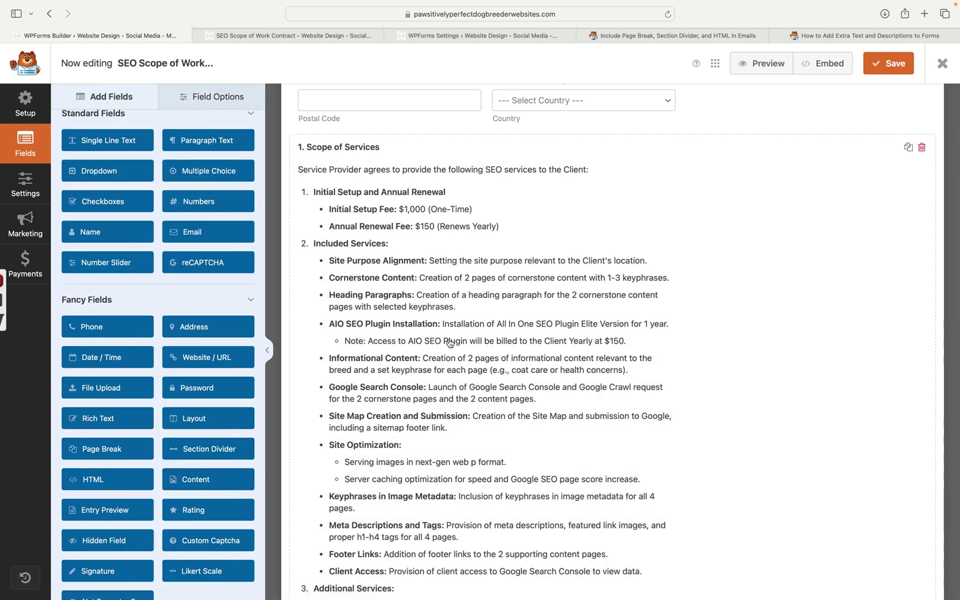
{"action": "scroll", "coordinate": [395, 321], "scroll_direction": "down", "scroll_amount": 3}
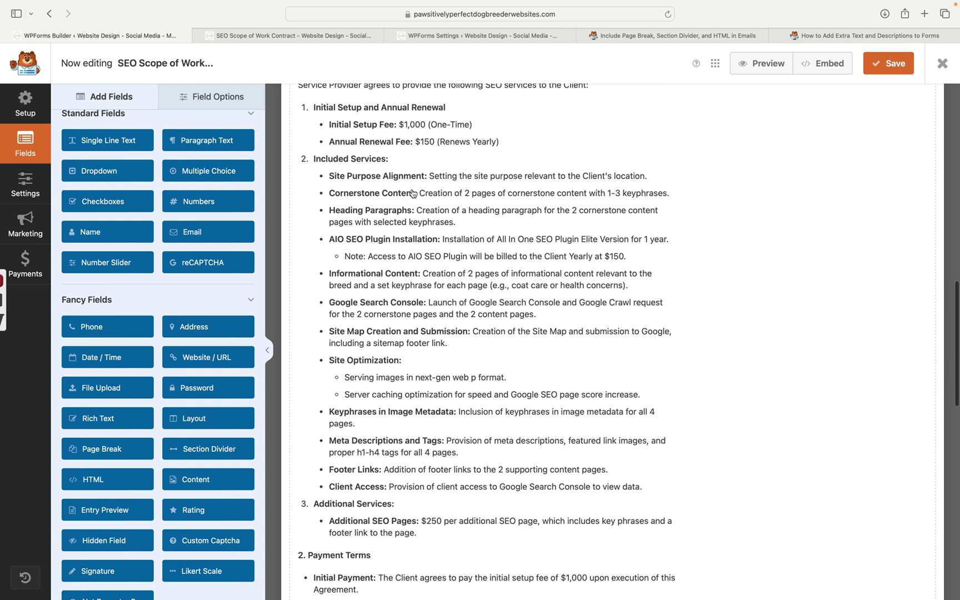
{"action": "scroll", "coordinate": [400, 209], "scroll_direction": "down", "scroll_amount": 15}
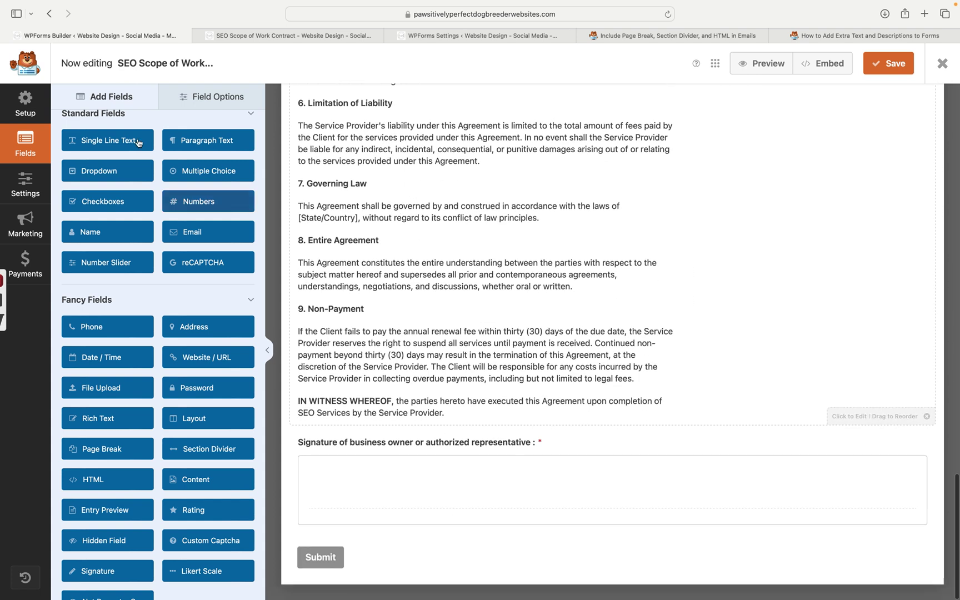
- Add a Multiple Choice field, reduce it to a single choice, and label it "Section 1. Agreement to terms"
{"action": "left_click", "coordinate": [194, 176]}
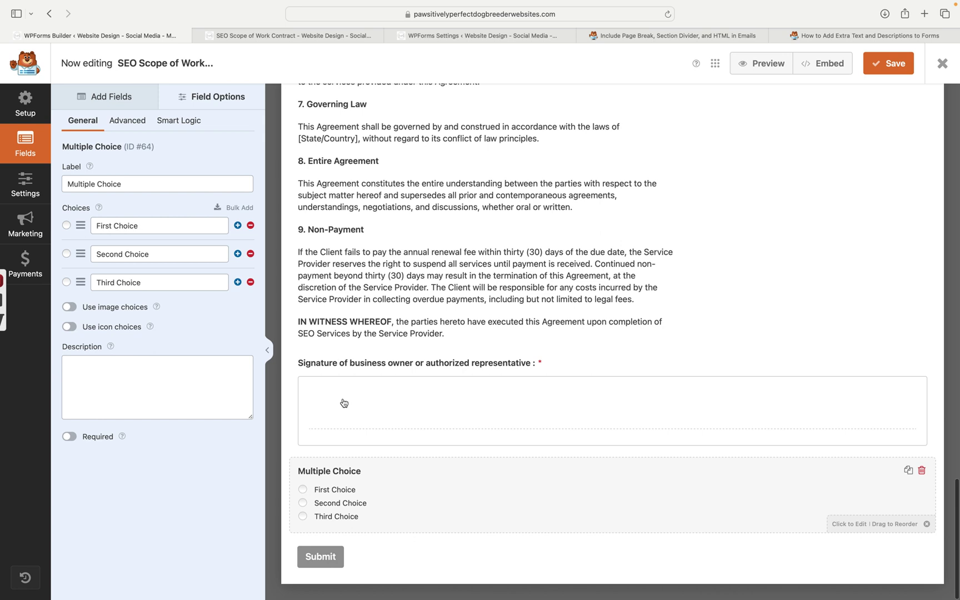
{"action": "left_click", "coordinate": [250, 254]}
{"action": "left_click", "coordinate": [251, 254]}
{"action": "triple_click", "coordinate": [137, 184]}
{"action": "type", "text": "Section "}
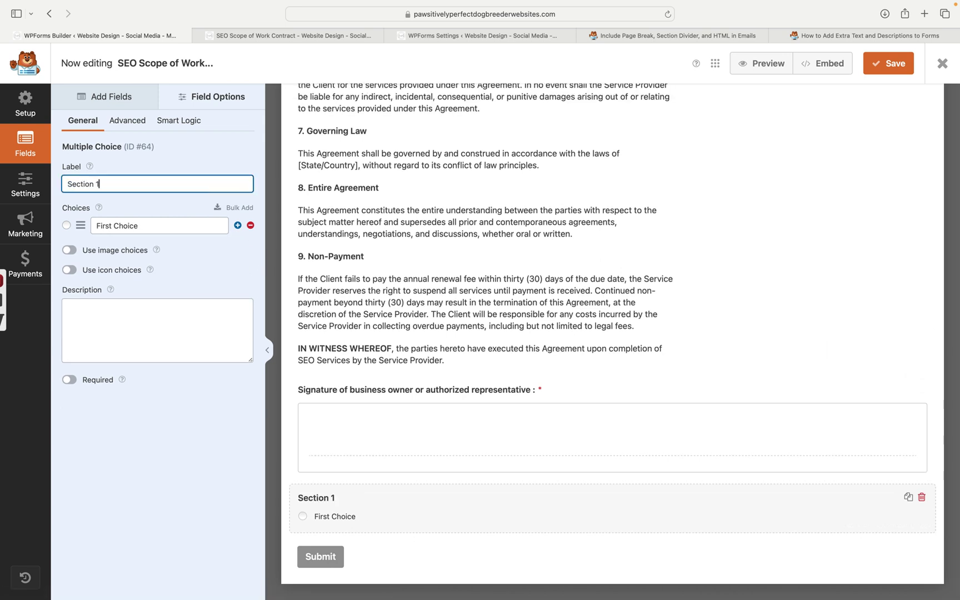
{"action": "type", "text": "1. Agrr"}
{"action": "key", "text": "BackSpace"}
{"action": "type", "text": "eement to terms"}
- Make the agreement field required with its only choice preselected and named "whatever the terms", and duplicate the field
{"action": "left_click", "coordinate": [66, 226]}
{"action": "left_click", "coordinate": [69, 379]}
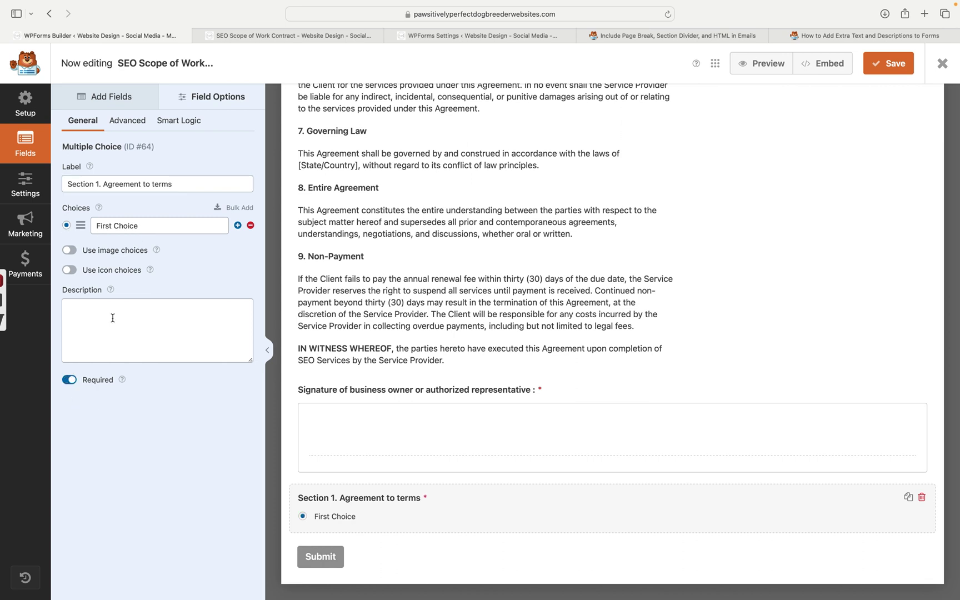
{"action": "left_click_drag", "start_coordinate": [137, 225], "coordinate": [88, 229]}
{"action": "type", "text": "whatever the terms"}
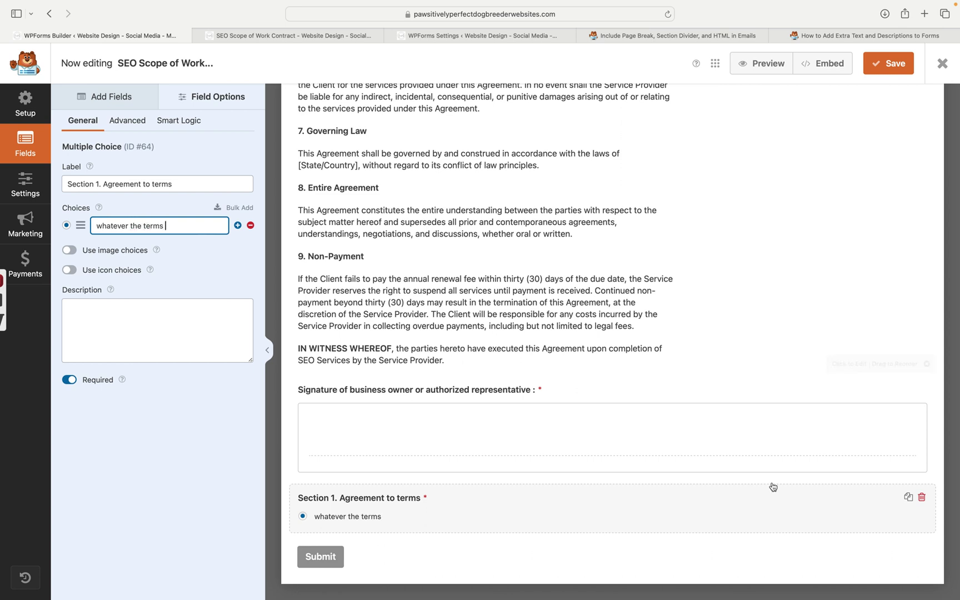
{"action": "left_click", "coordinate": [909, 497]}
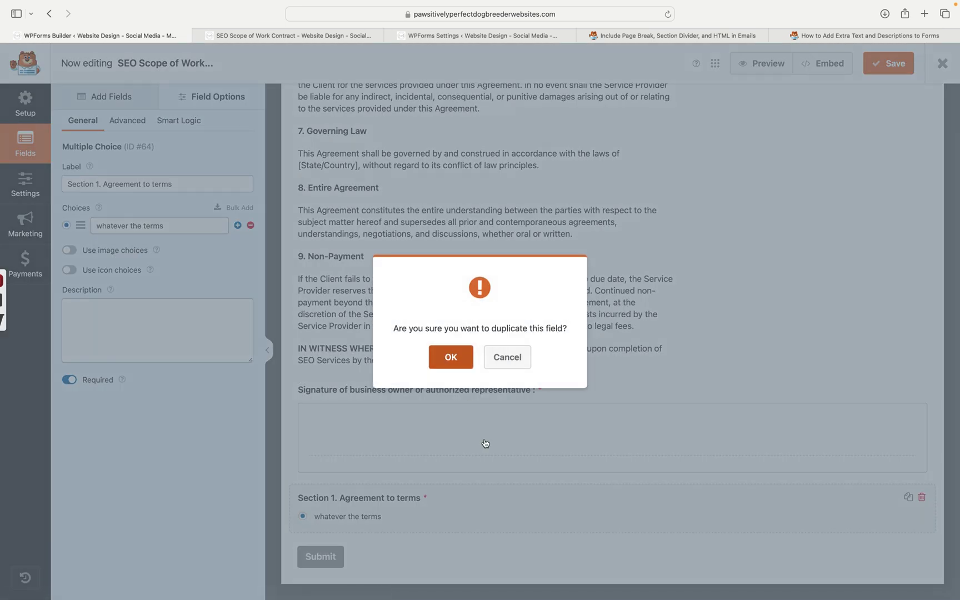
{"action": "key", "text": "Return"}
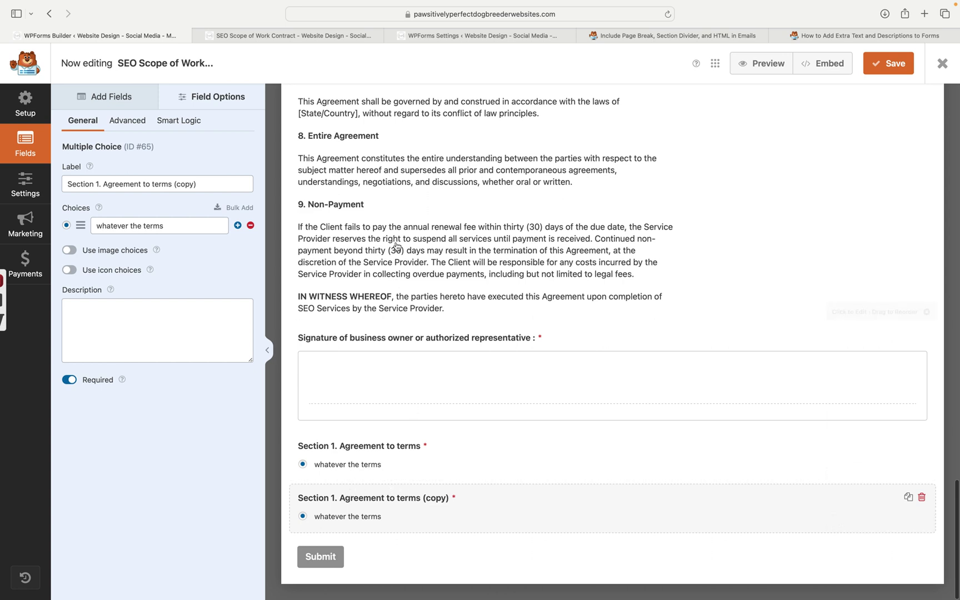
- Examine the contract's Content field in its editor and in the form preview, from Scope of Services to Non-Payment
{"action": "scroll", "coordinate": [397, 247], "scroll_direction": "up", "scroll_amount": 5}
{"action": "scroll", "coordinate": [397, 247], "scroll_direction": "up", "scroll_amount": 5}
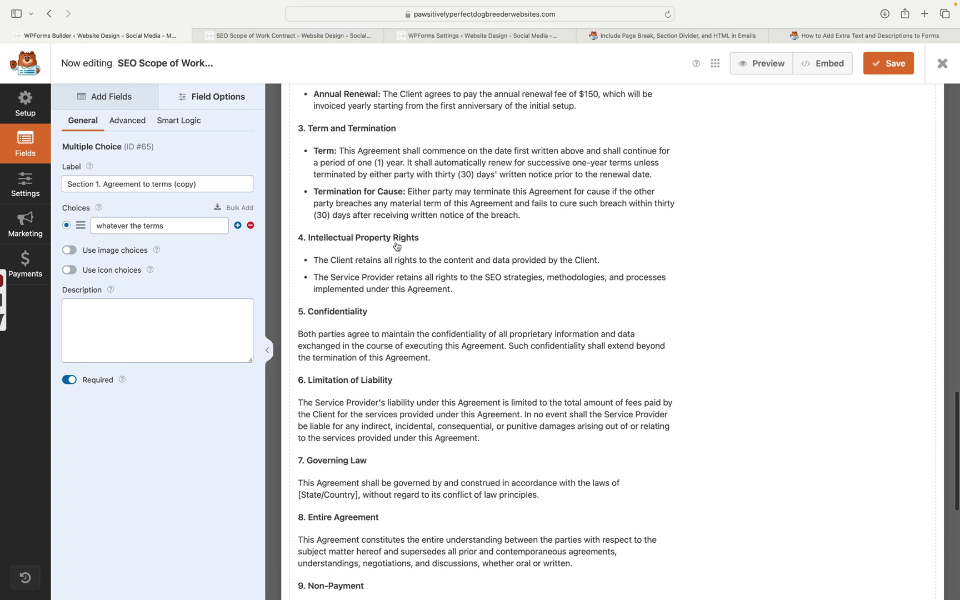
{"action": "left_click", "coordinate": [455, 301]}
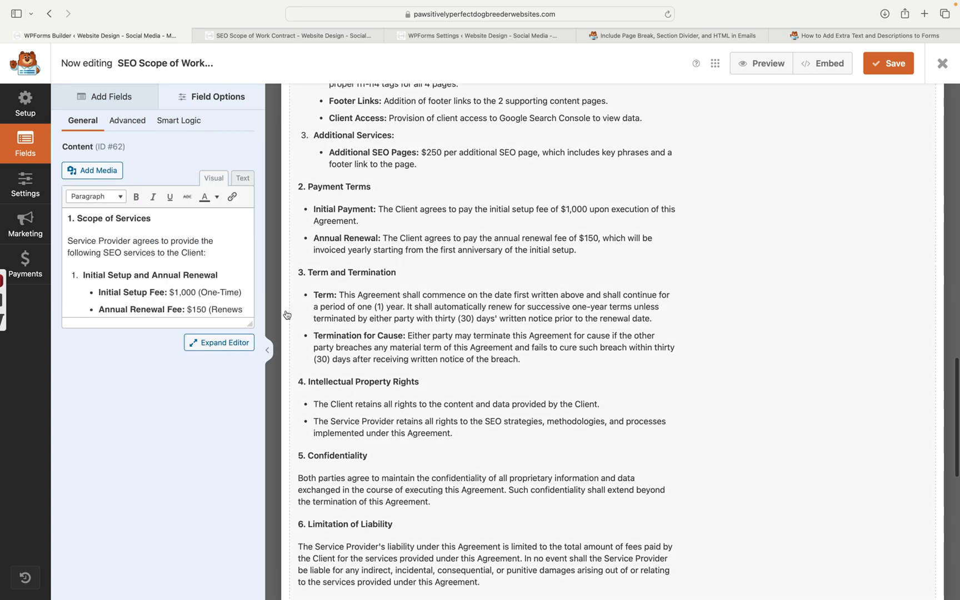
{"action": "scroll", "coordinate": [188, 281], "scroll_direction": "down", "scroll_amount": 2}
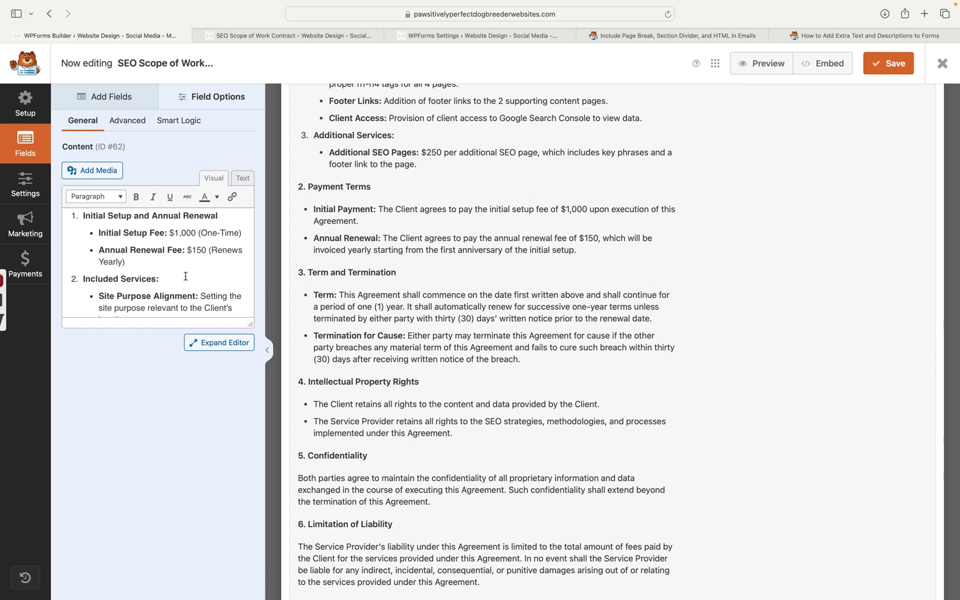
{"action": "scroll", "coordinate": [198, 268], "scroll_direction": "down", "scroll_amount": 15}
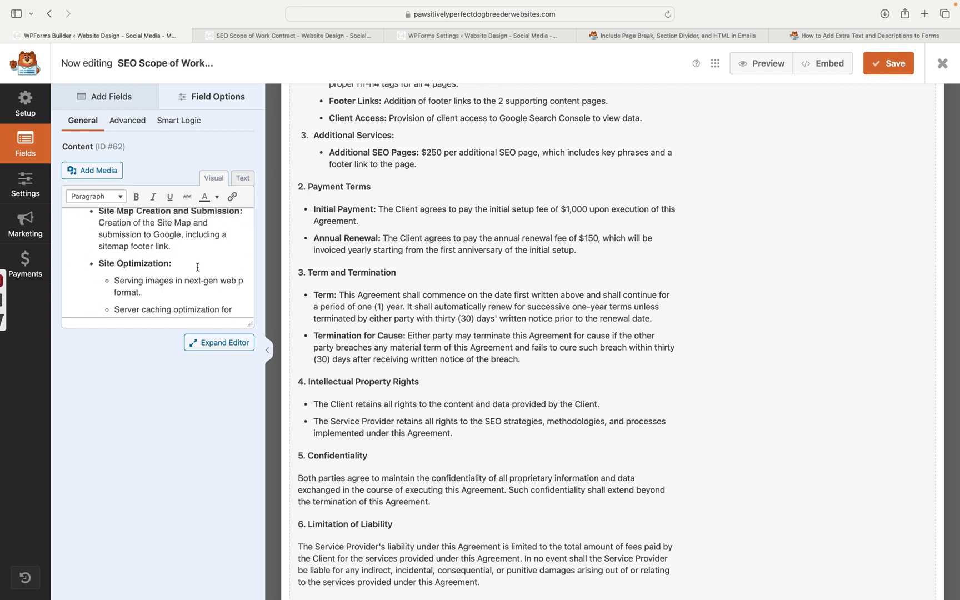
{"action": "scroll", "coordinate": [197, 267], "scroll_direction": "up", "scroll_amount": 15}
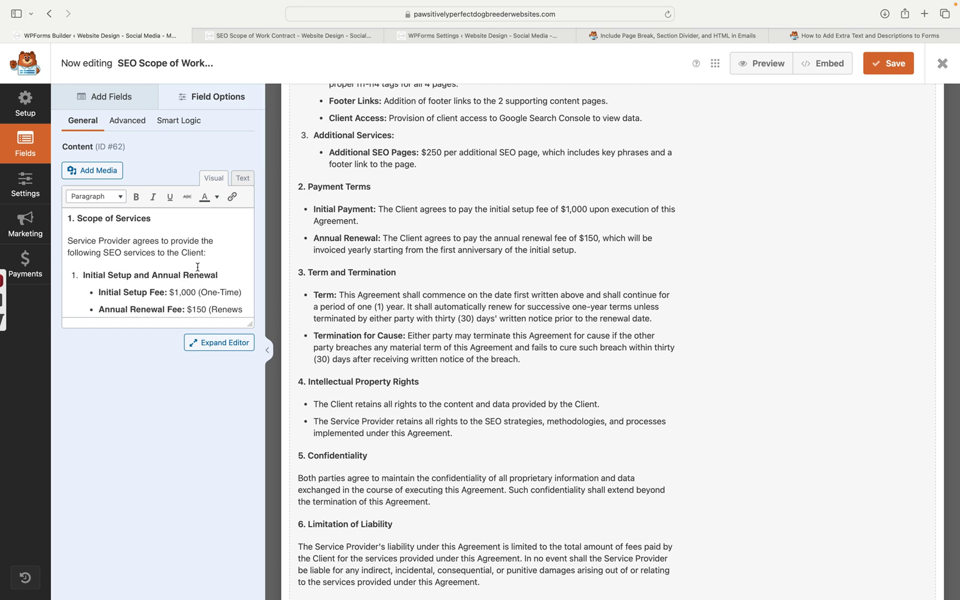
{"action": "scroll", "coordinate": [360, 290], "scroll_direction": "down", "scroll_amount": 1}
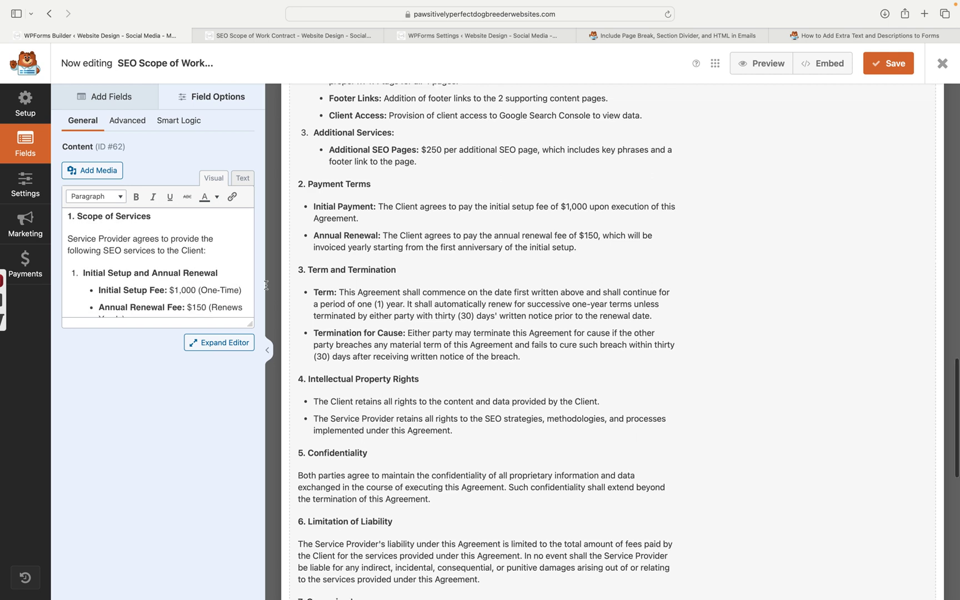
{"action": "scroll", "coordinate": [207, 272], "scroll_direction": "down", "scroll_amount": 1}
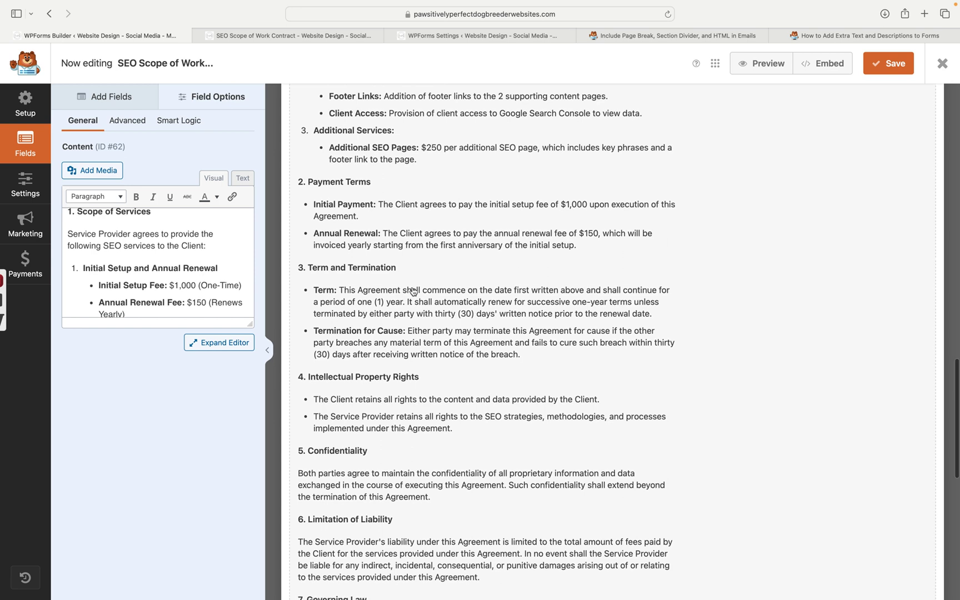
{"action": "scroll", "coordinate": [413, 289], "scroll_direction": "up", "scroll_amount": 10}
{"action": "scroll", "coordinate": [413, 289], "scroll_direction": "up", "scroll_amount": 6}
{"action": "scroll", "coordinate": [413, 290], "scroll_direction": "down", "scroll_amount": 20}
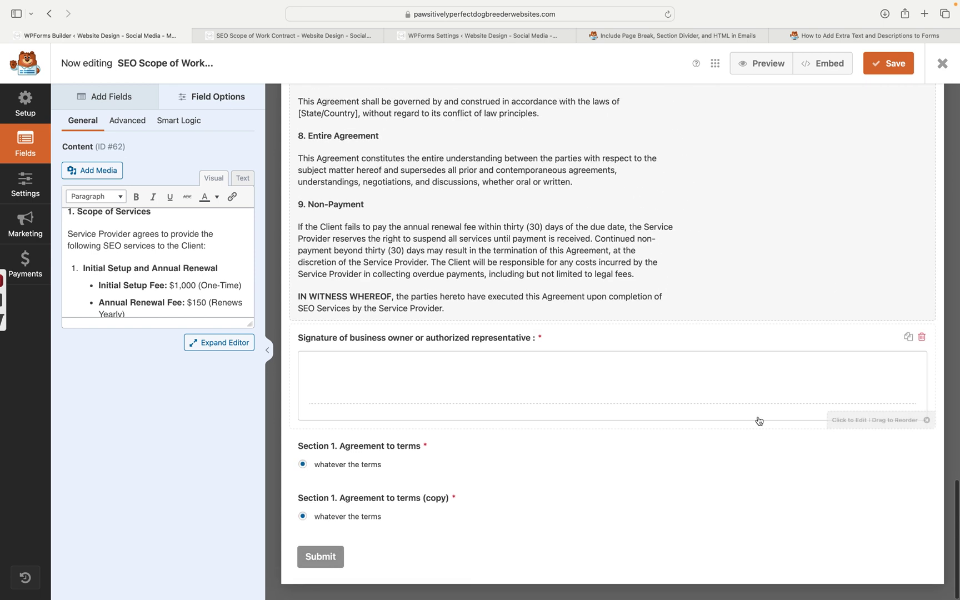
- Delete the "Section 1. Agreement to terms" Multiple Choice field and its copy from the form
{"action": "left_click", "coordinate": [743, 464]}
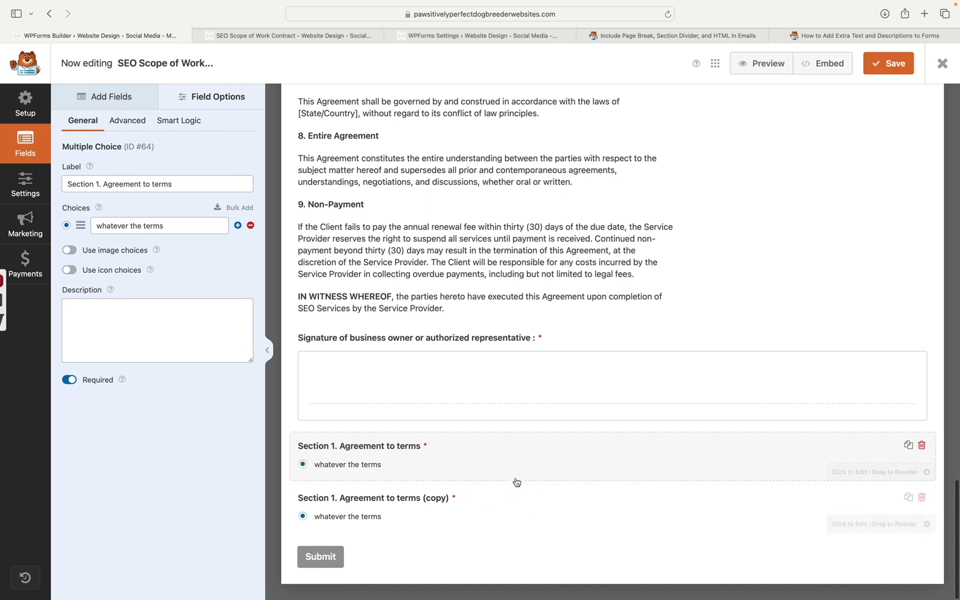
{"action": "left_click", "coordinate": [922, 446]}
{"action": "left_click", "coordinate": [445, 358]}
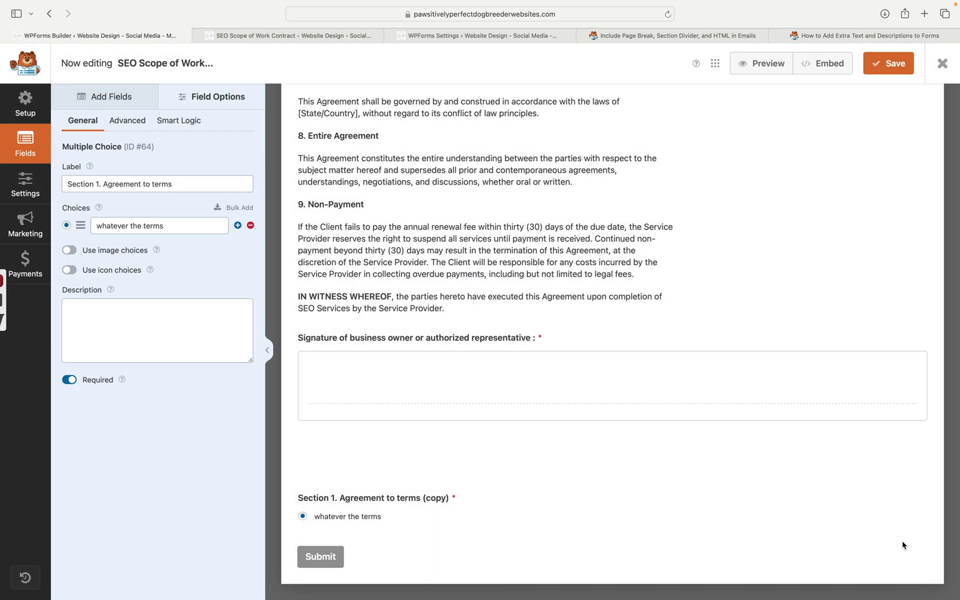
{"action": "left_click", "coordinate": [923, 499]}
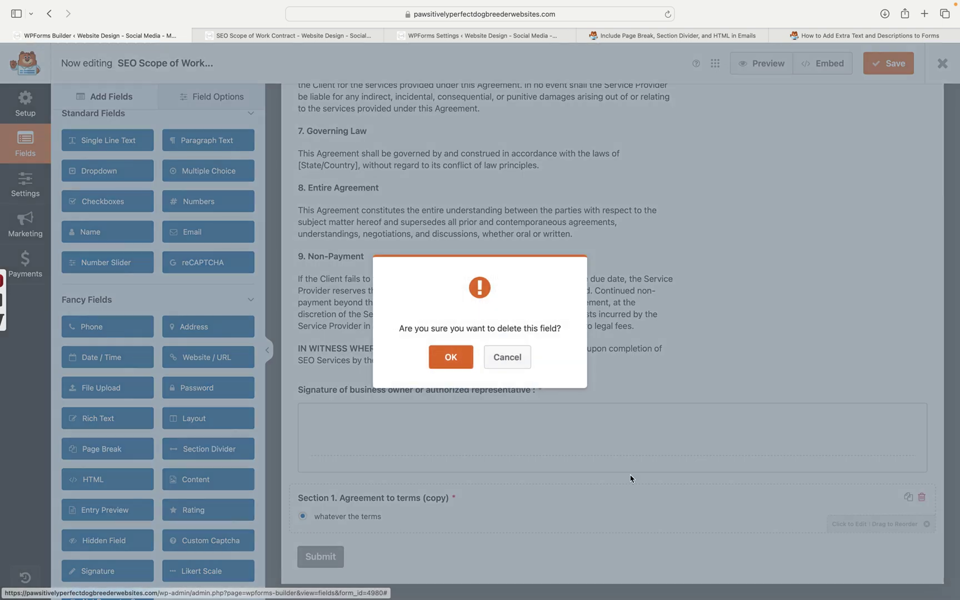
{"action": "left_click", "coordinate": [453, 353]}
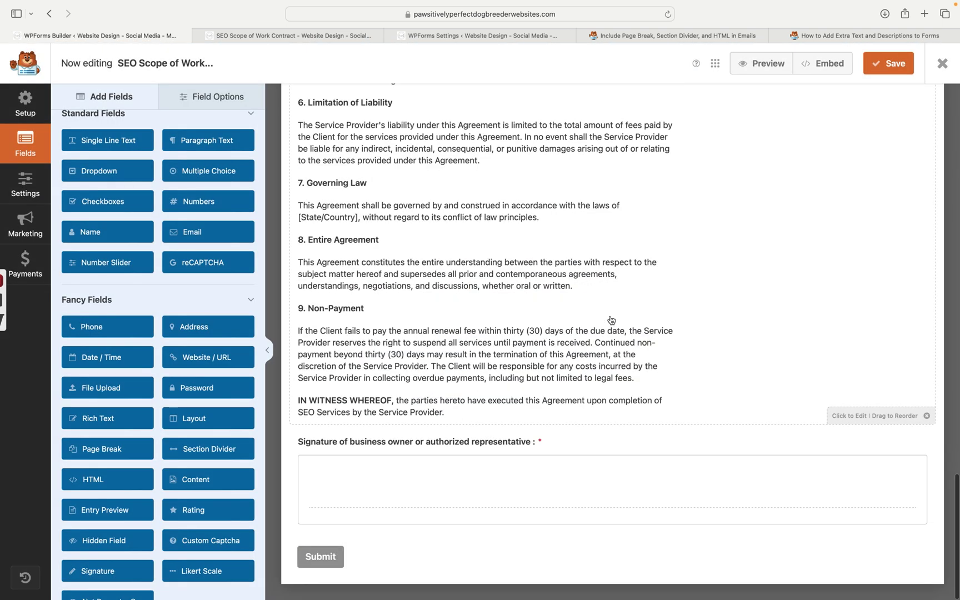
- Save the SEO Scope of Work Contract form and return to the beginning of its field preview
{"action": "left_click", "coordinate": [869, 67]}
{"action": "scroll", "coordinate": [434, 333], "scroll_direction": "up", "scroll_amount": 15}
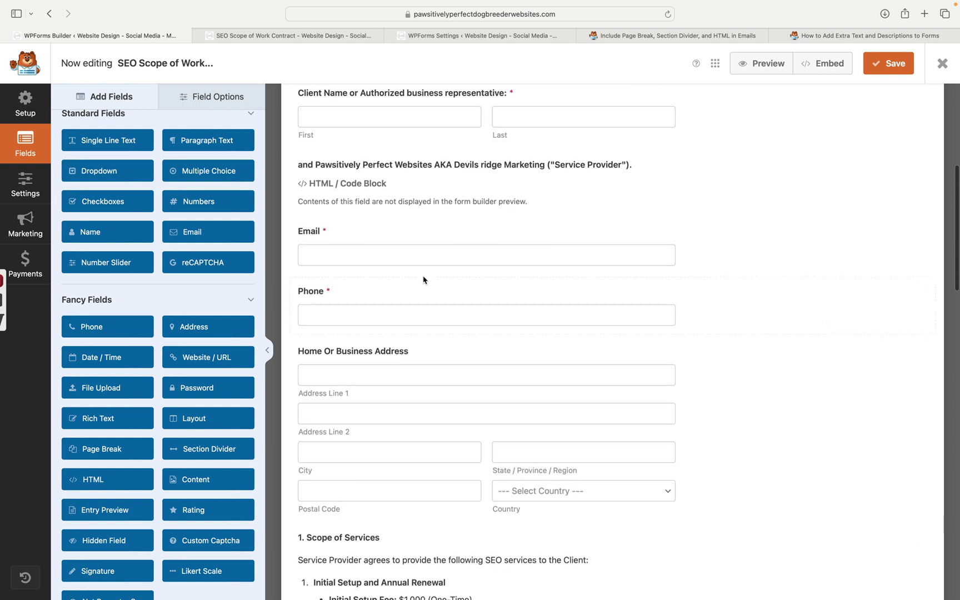
{"action": "scroll", "coordinate": [424, 279], "scroll_direction": "up", "scroll_amount": 6}
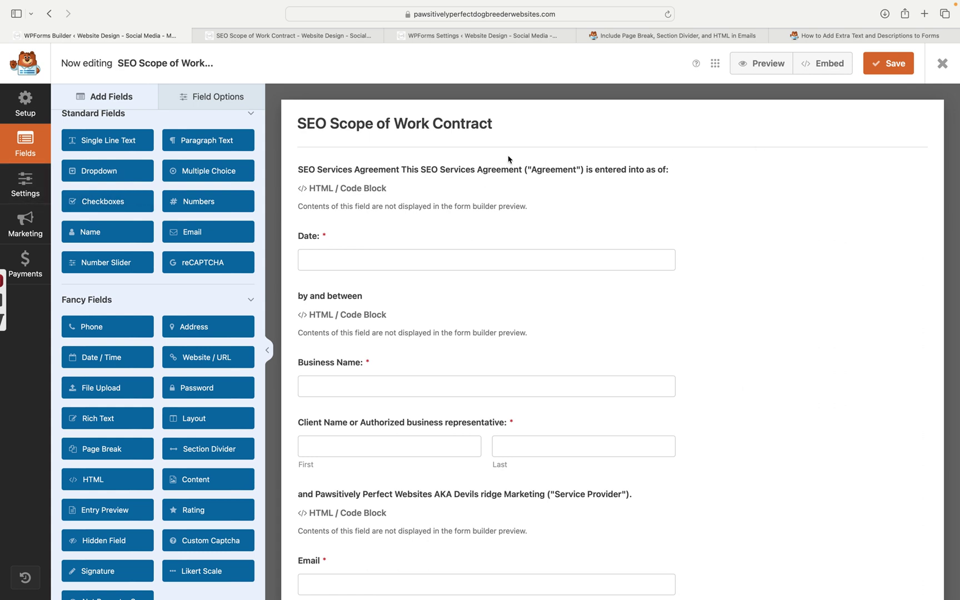
- Review the published SEO contract page down to its end and draw a freehand sample signature in the business owner's signature field
{"action": "left_click", "coordinate": [311, 35]}
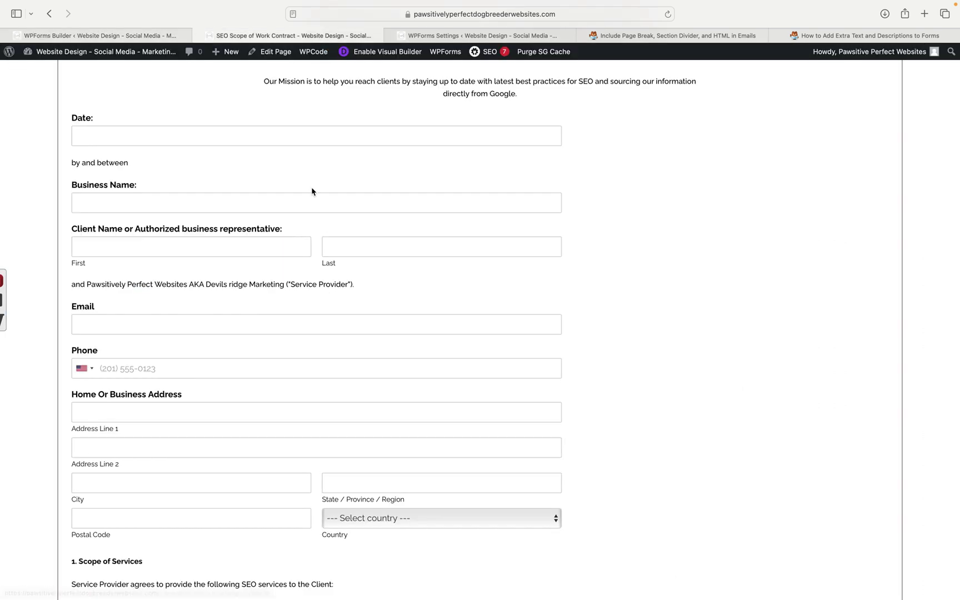
{"action": "scroll", "coordinate": [312, 189], "scroll_direction": "up", "scroll_amount": 5}
{"action": "scroll", "coordinate": [312, 192], "scroll_direction": "down", "scroll_amount": 2}
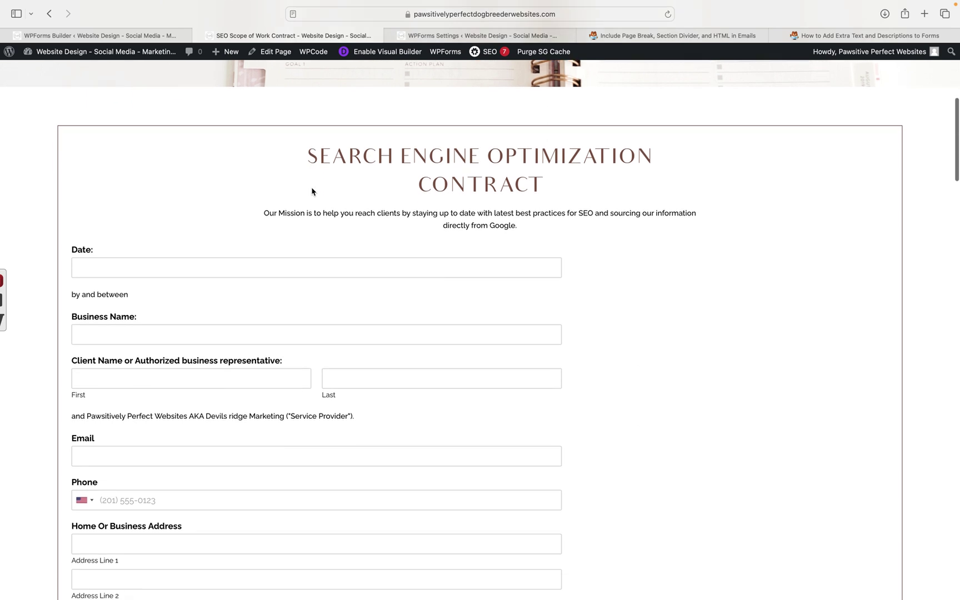
{"action": "scroll", "coordinate": [333, 227], "scroll_direction": "down", "scroll_amount": 8}
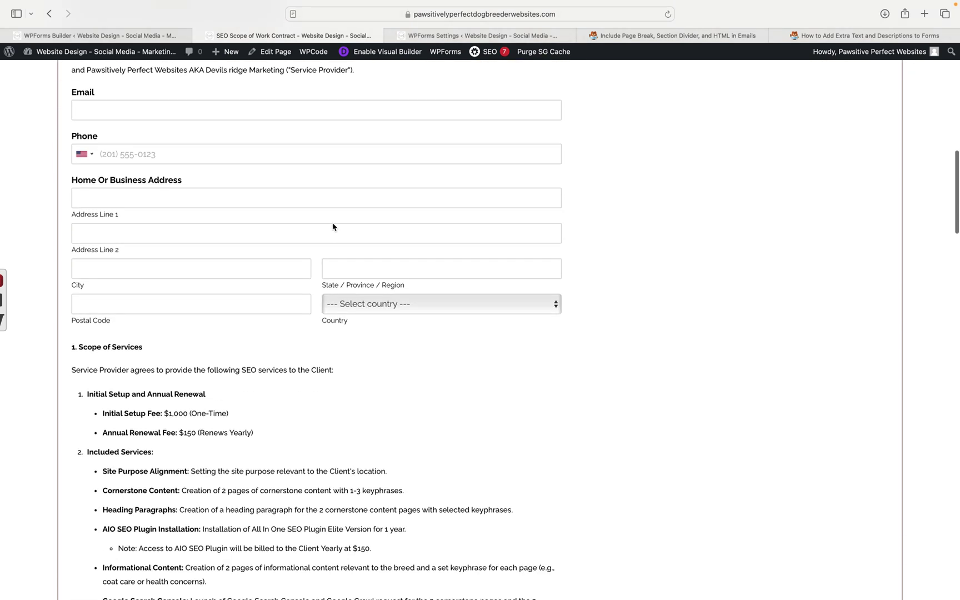
{"action": "scroll", "coordinate": [203, 341], "scroll_direction": "down", "scroll_amount": 2}
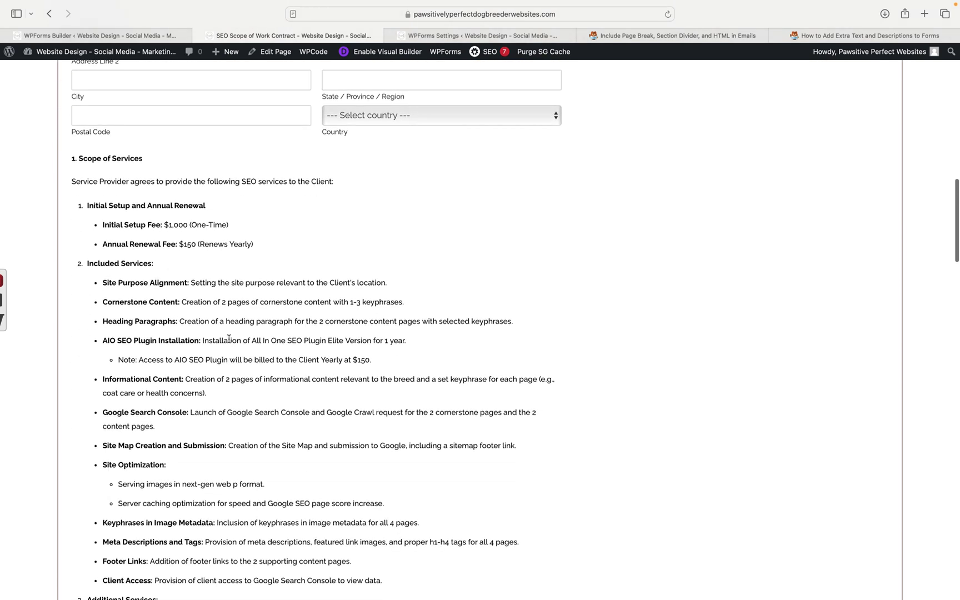
{"action": "scroll", "coordinate": [198, 383], "scroll_direction": "down", "scroll_amount": 10}
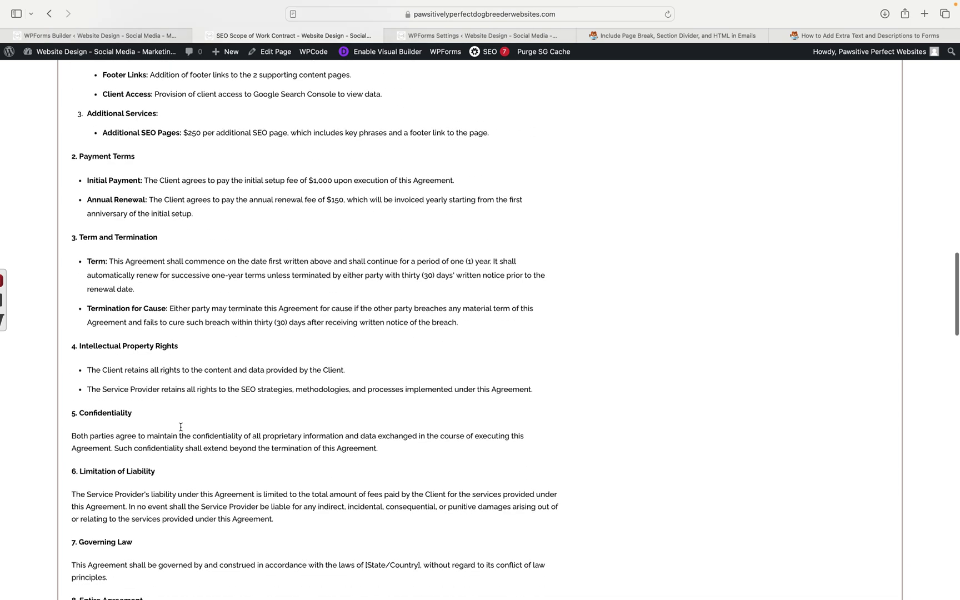
{"action": "scroll", "coordinate": [181, 428], "scroll_direction": "down", "scroll_amount": 8}
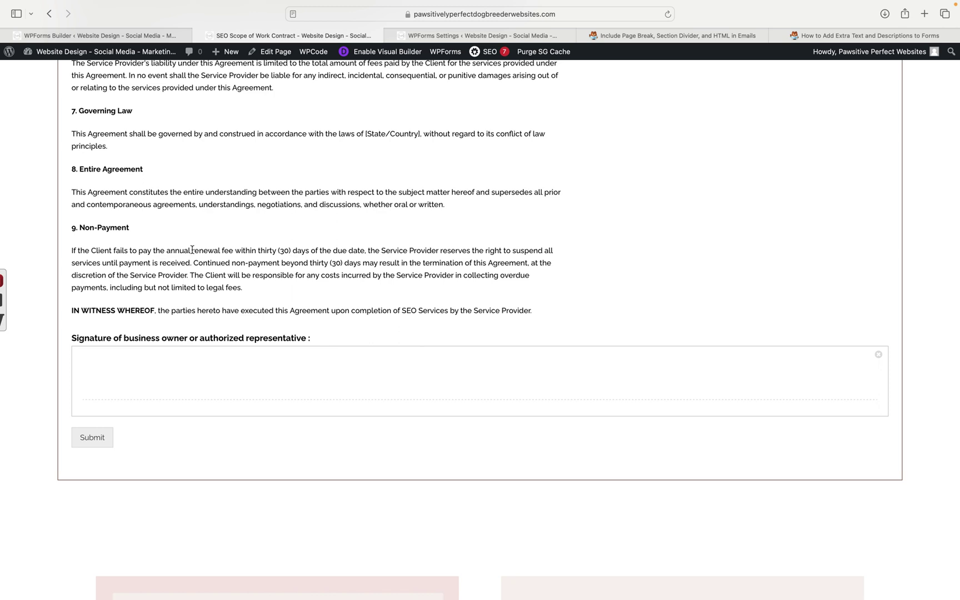
{"action": "mouse_move", "coordinate": [119, 370]}
{"action": "left_mouse_down"}
{"action": "mouse_move", "coordinate": [187, 403]}
{"action": "mouse_move", "coordinate": [384, 360]}
{"action": "left_mouse_up"}
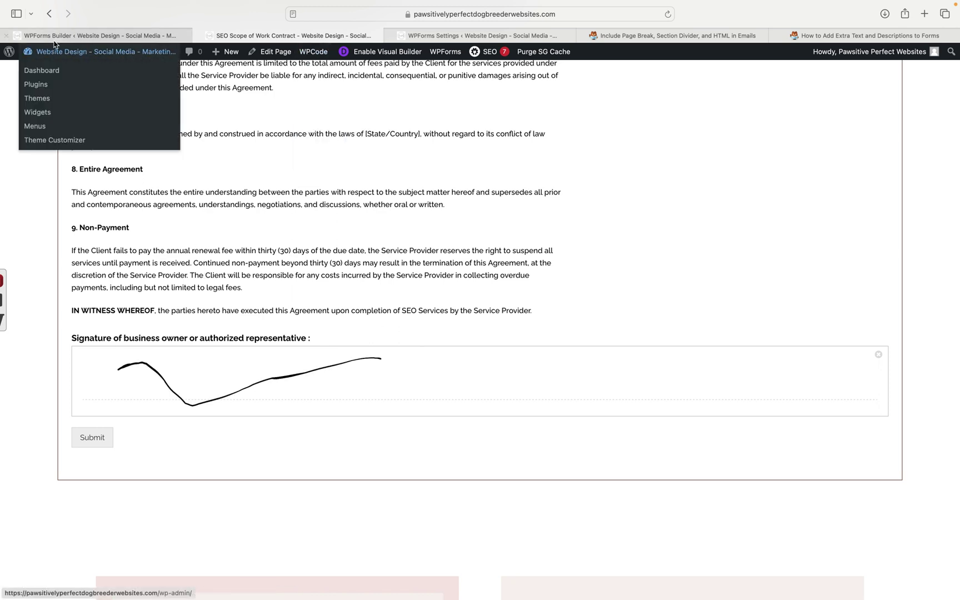
- Close the form builder and select the full "All non-input fields" code snippet in the WPForms notification email article
{"action": "left_click", "coordinate": [103, 36]}
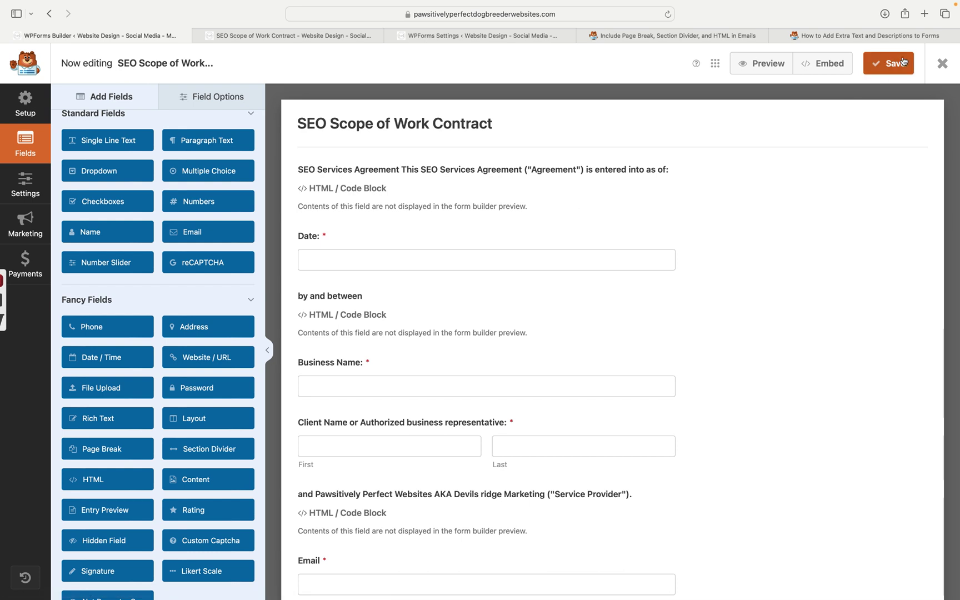
{"action": "left_click", "coordinate": [943, 63]}
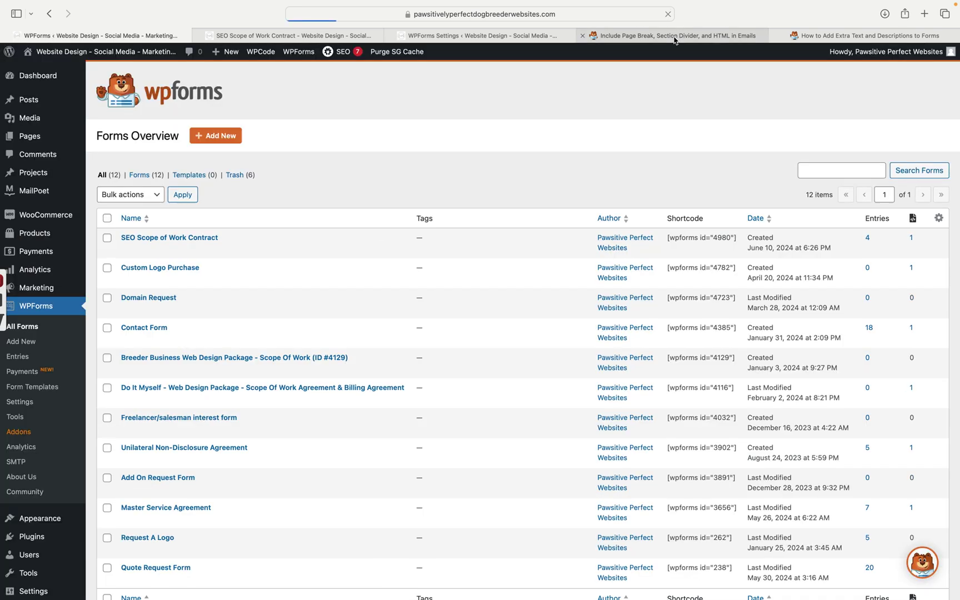
{"action": "left_click", "coordinate": [674, 37]}
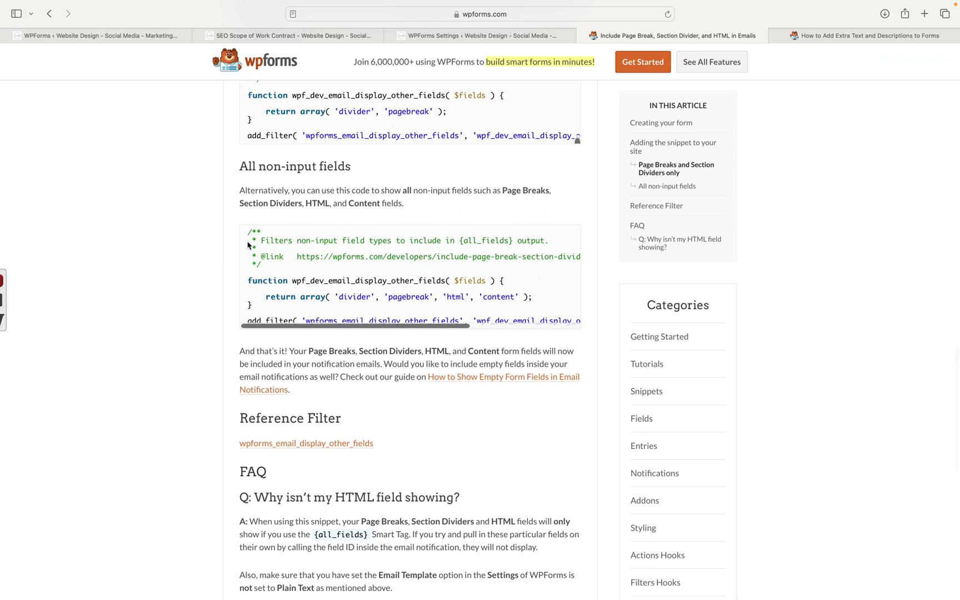
{"action": "scroll", "coordinate": [248, 244], "scroll_direction": "down", "scroll_amount": 3}
{"action": "scroll", "coordinate": [274, 245], "scroll_direction": "up", "scroll_amount": 2}
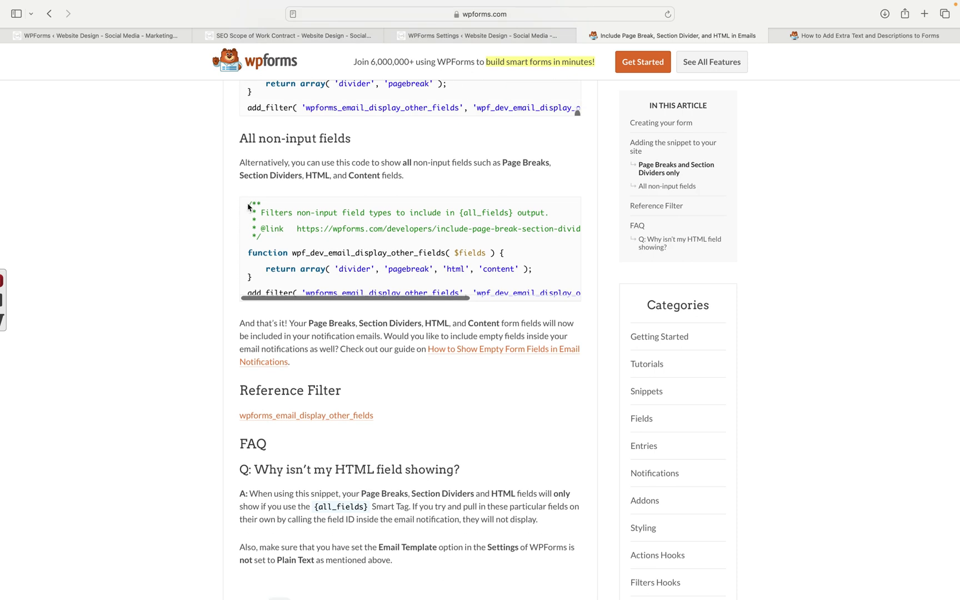
{"action": "left_click_drag", "start_coordinate": [248, 203], "coordinate": [585, 292]}
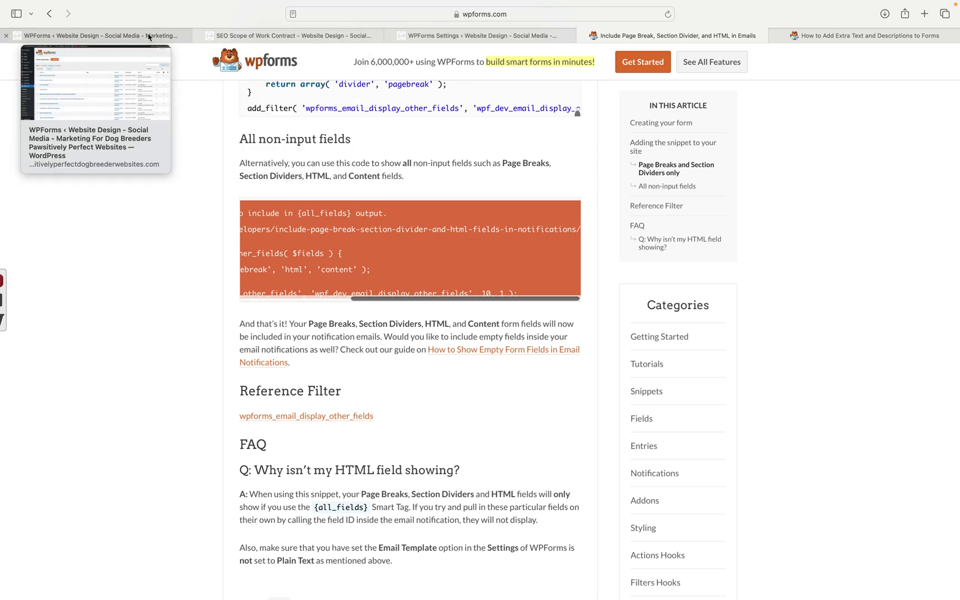
- Open the "Wp forms include page breaks, dividers, and html fields" code snippet for editing and examine its code, insertion settings and active status
{"action": "left_click", "coordinate": [95, 35]}
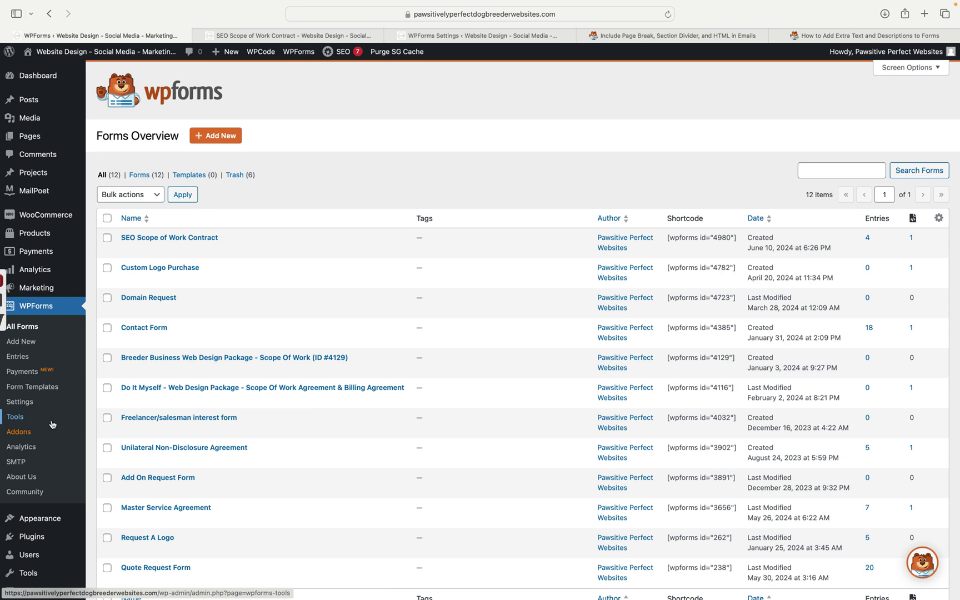
{"action": "scroll", "coordinate": [52, 424], "scroll_direction": "down", "scroll_amount": 5}
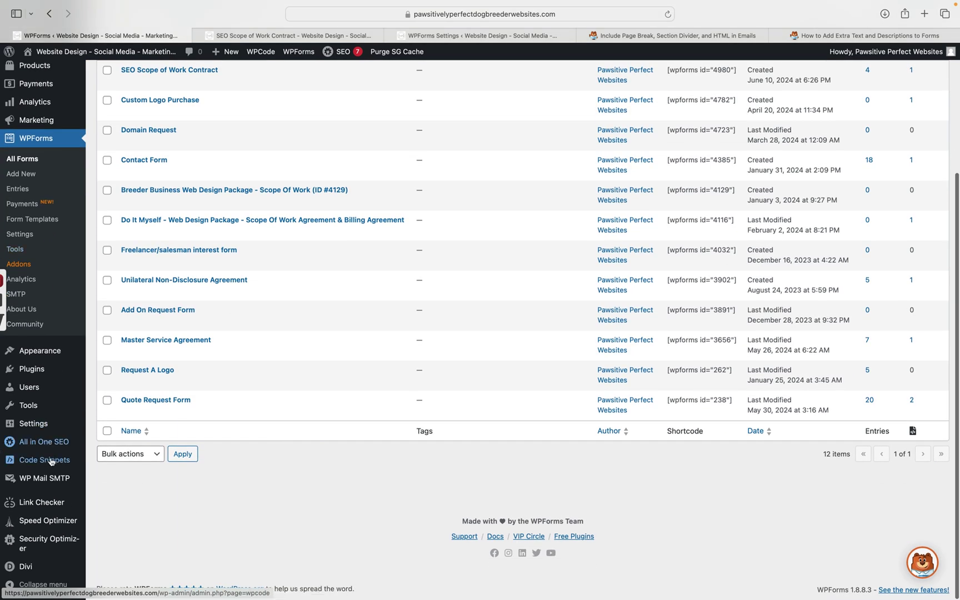
{"action": "left_click", "coordinate": [49, 460]}
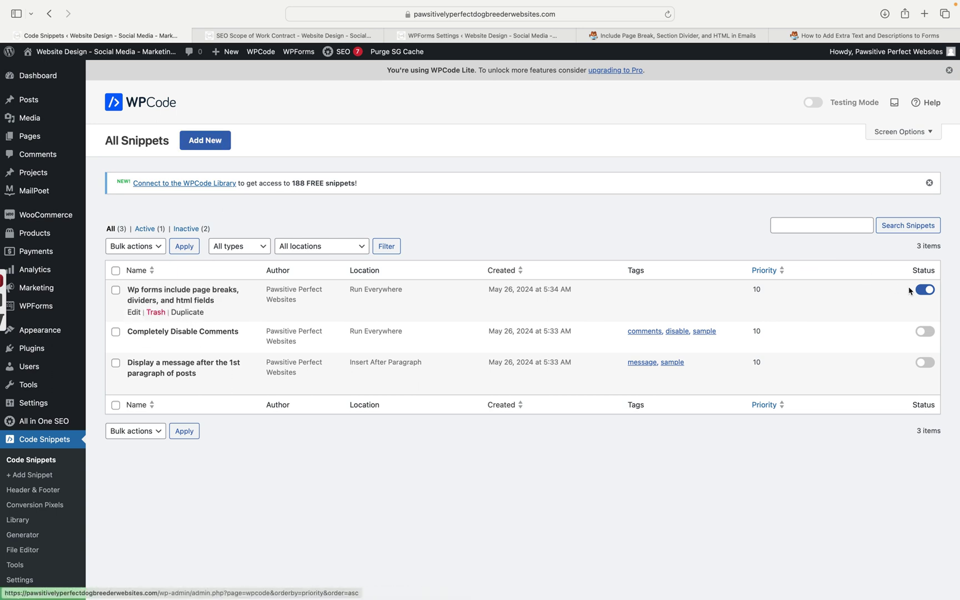
{"action": "left_click", "coordinate": [136, 314]}
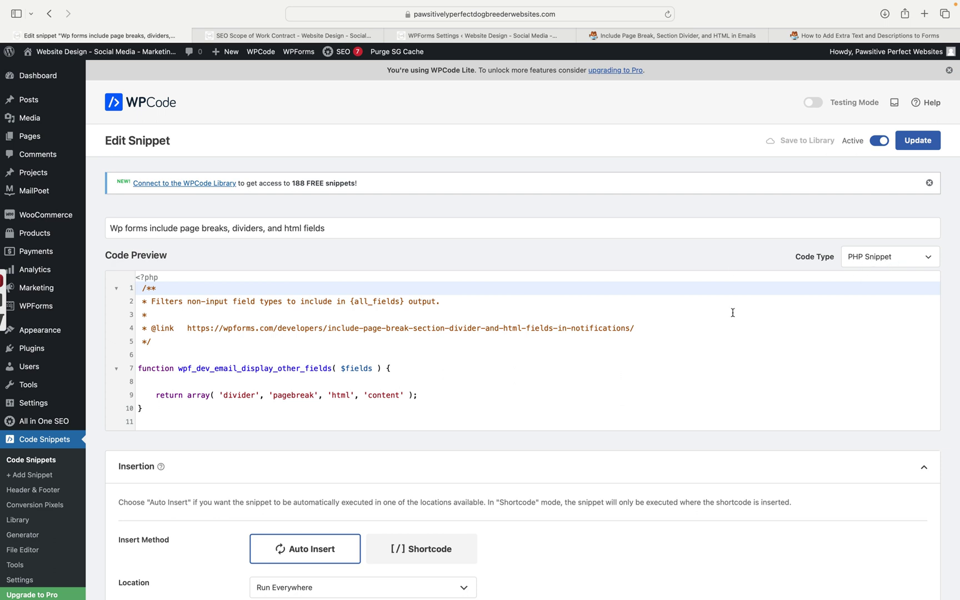
{"action": "scroll", "coordinate": [601, 375], "scroll_direction": "down", "scroll_amount": 3}
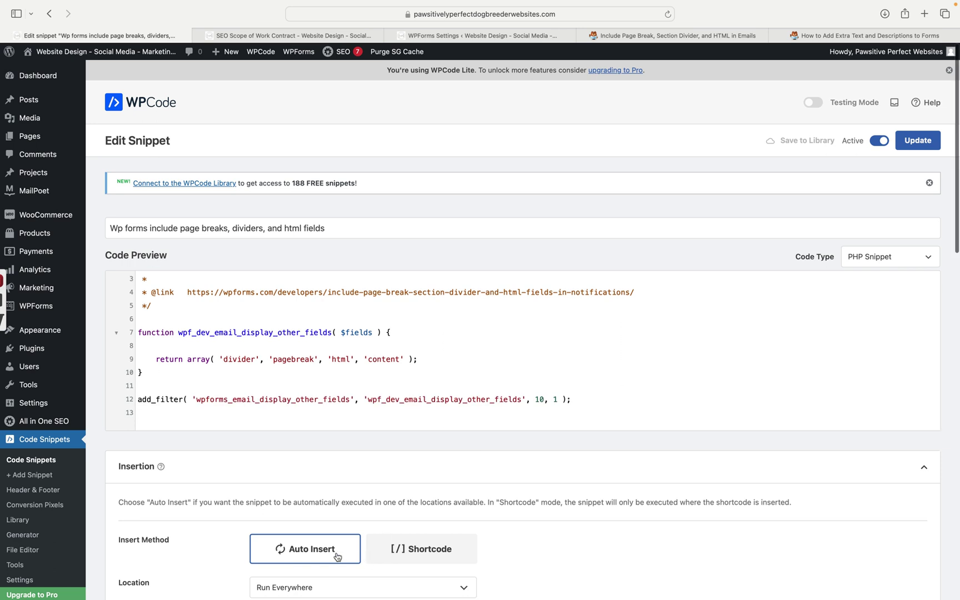
{"action": "scroll", "coordinate": [360, 550], "scroll_direction": "down", "scroll_amount": 2}
{"action": "scroll", "coordinate": [360, 546], "scroll_direction": "down", "scroll_amount": 6}
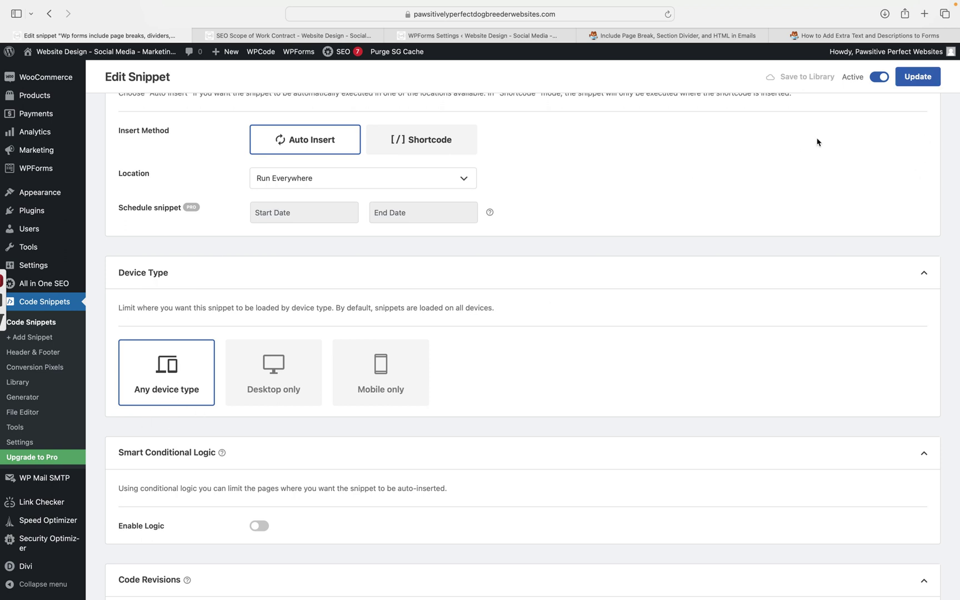
{"action": "left_click", "coordinate": [885, 80]}
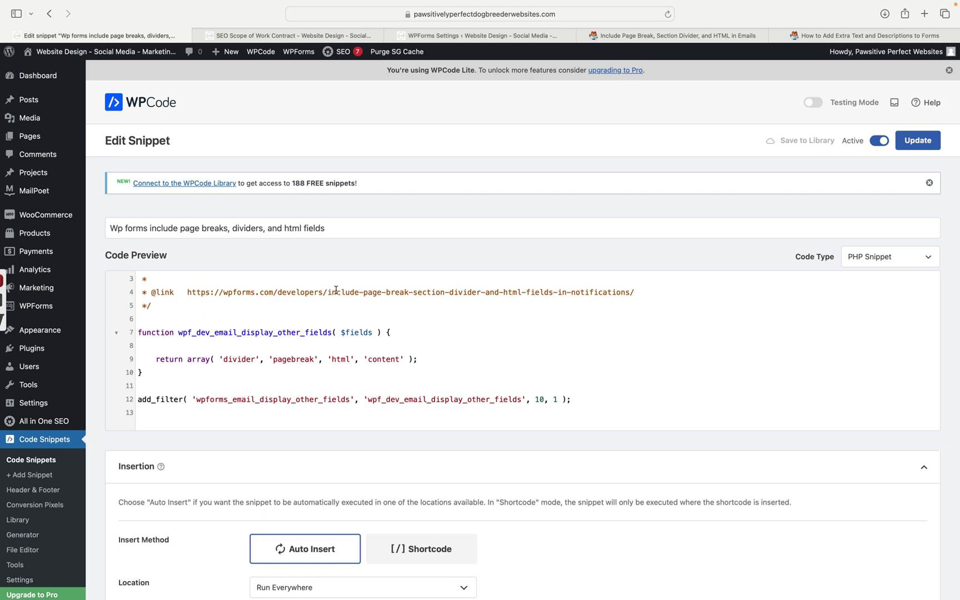
- Open the WPForms email settings and examine the selected notification template and the alternatives, including Plain Text
{"action": "mouse_move", "coordinate": [40, 390]}
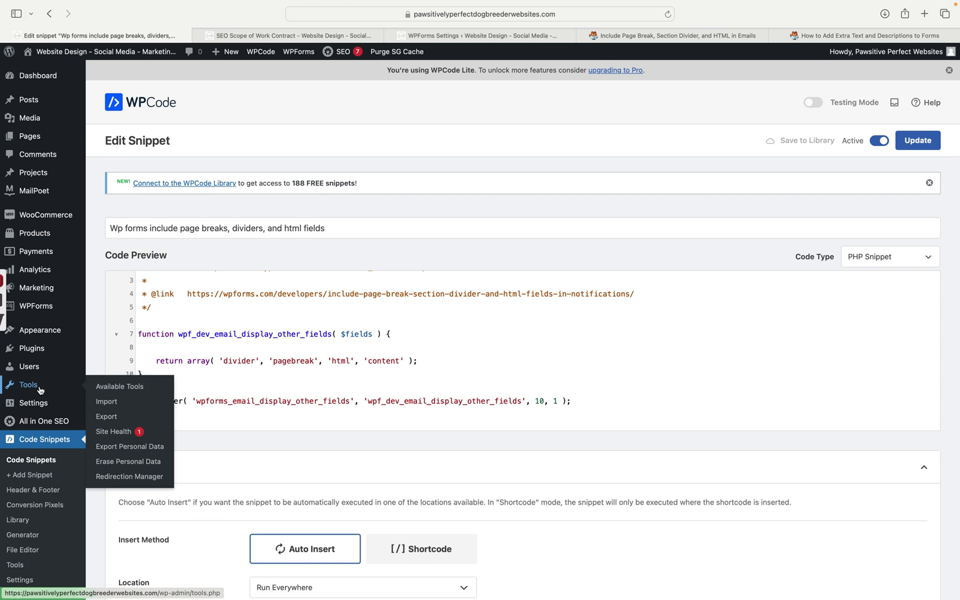
{"action": "scroll", "coordinate": [40, 391], "scroll_direction": "down", "scroll_amount": 3}
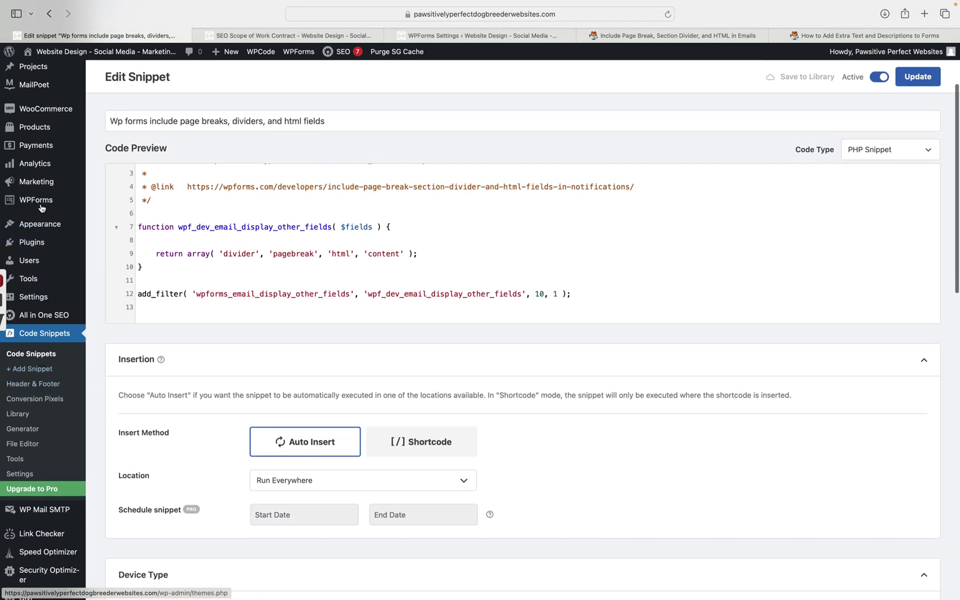
{"action": "mouse_move", "coordinate": [42, 208]}
{"action": "left_click", "coordinate": [109, 278]}
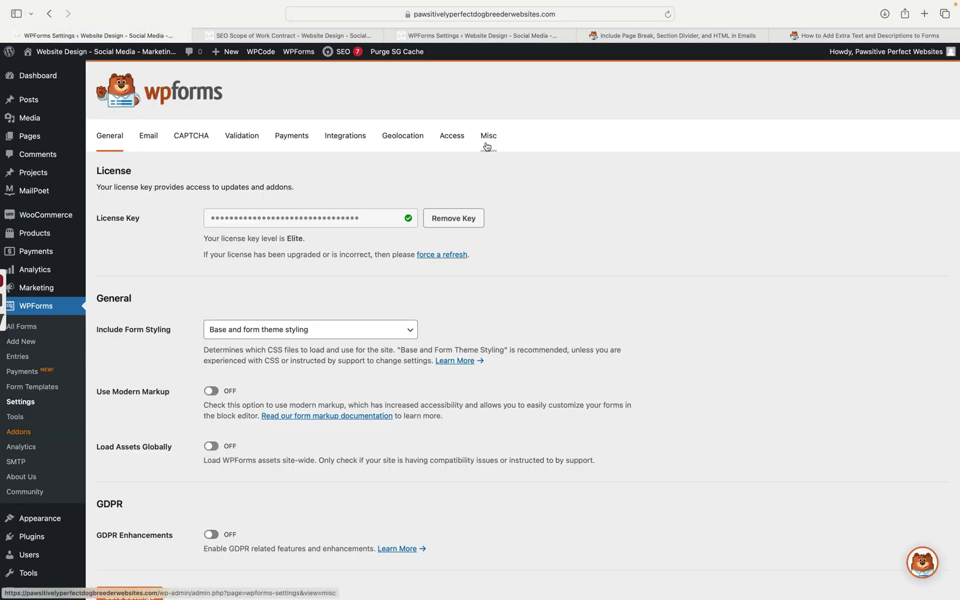
{"action": "left_click", "coordinate": [149, 139]}
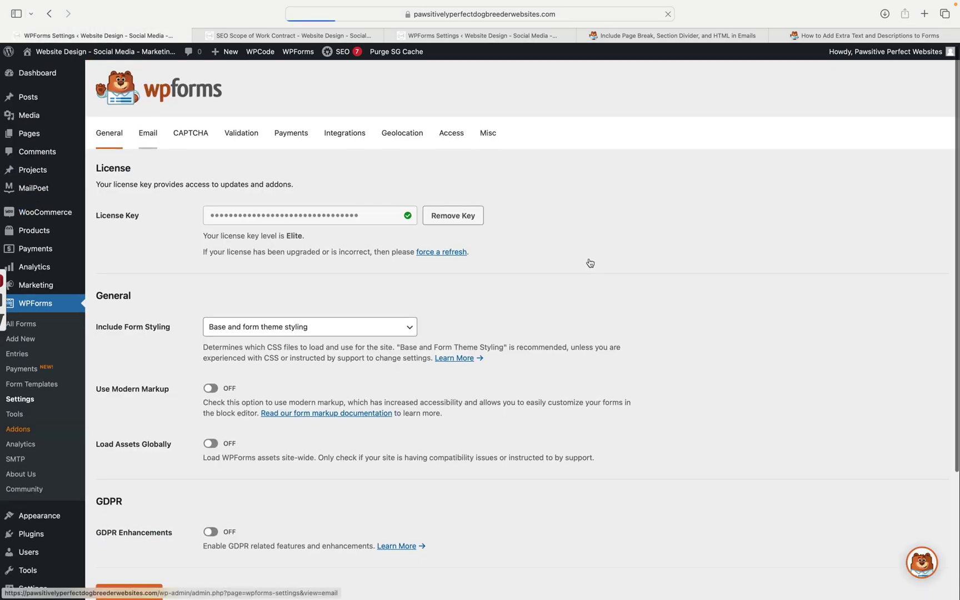
{"action": "mouse_move", "coordinate": [617, 261]}
{"action": "mouse_move", "coordinate": [555, 268]}
{"action": "scroll", "coordinate": [556, 268], "scroll_direction": "down", "scroll_amount": 1}
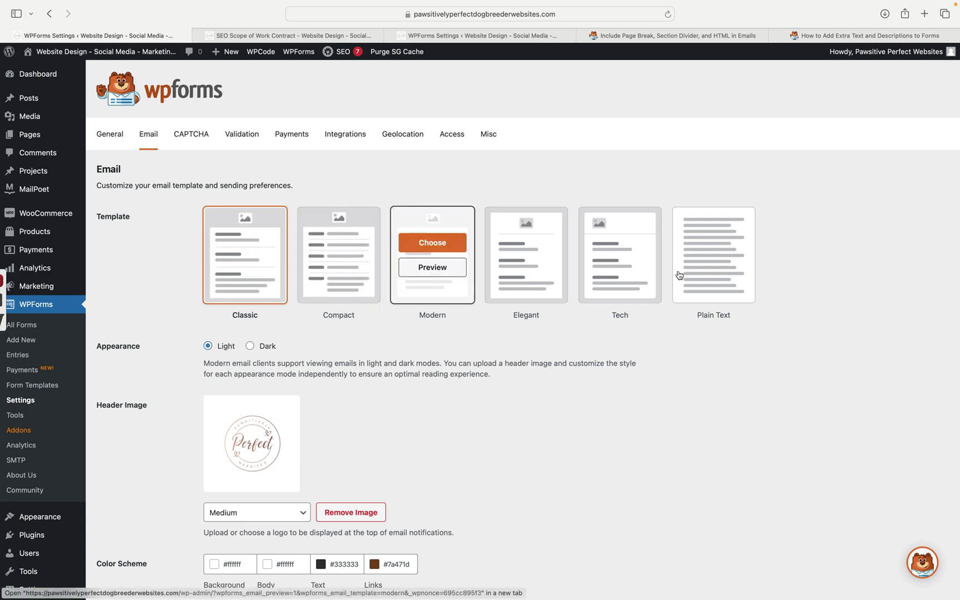
{"action": "mouse_move", "coordinate": [659, 278]}
{"action": "mouse_move", "coordinate": [711, 320]}
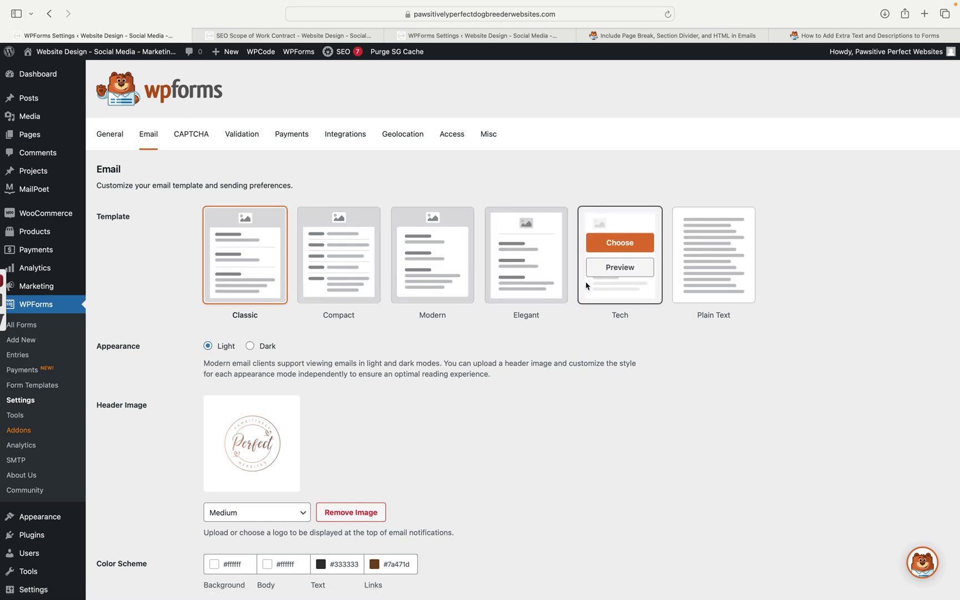
{"action": "scroll", "coordinate": [139, 211], "scroll_direction": "up", "scroll_amount": 2}
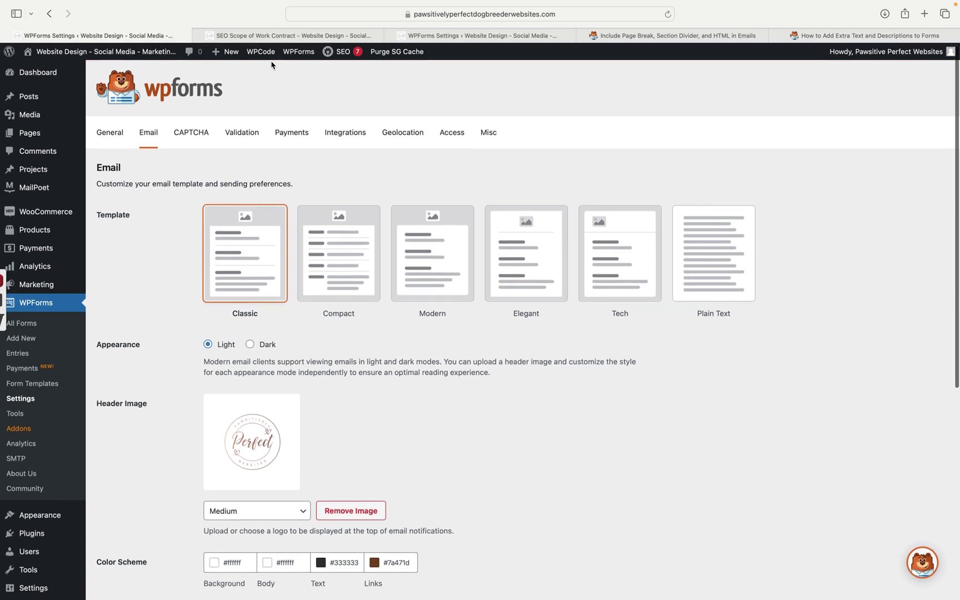
- Return to the published SEO contract page and review it from the signature field back up to the page header
{"action": "left_click", "coordinate": [284, 36]}
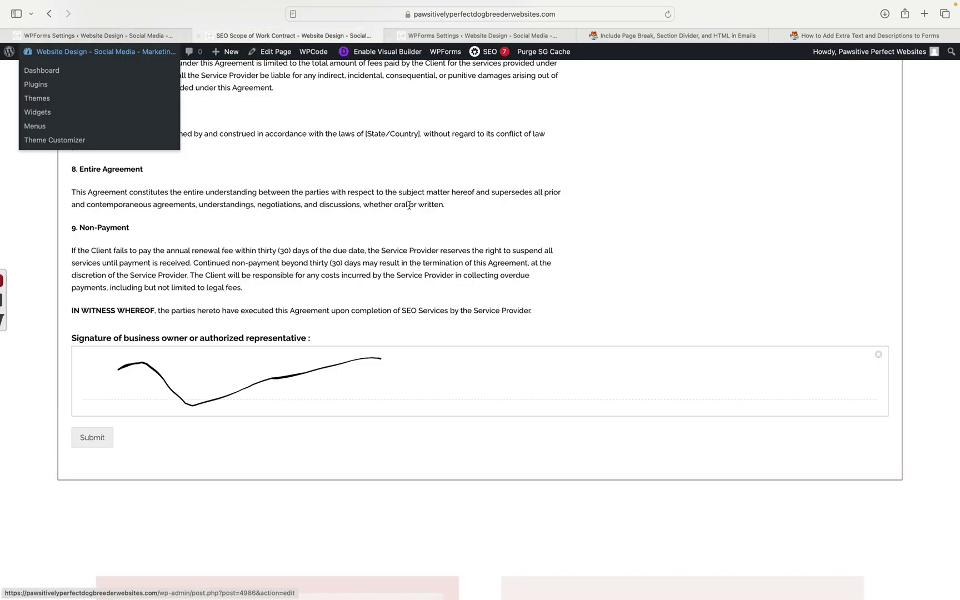
{"action": "scroll", "coordinate": [414, 250], "scroll_direction": "up", "scroll_amount": 7}
{"action": "scroll", "coordinate": [413, 205], "scroll_direction": "up", "scroll_amount": 10}
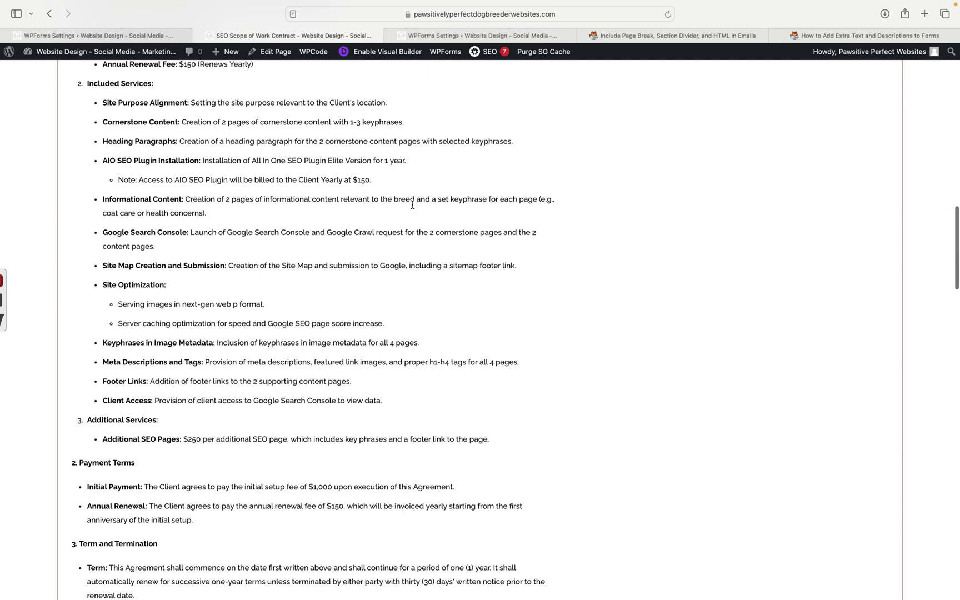
{"action": "scroll", "coordinate": [412, 208], "scroll_direction": "up", "scroll_amount": 10}
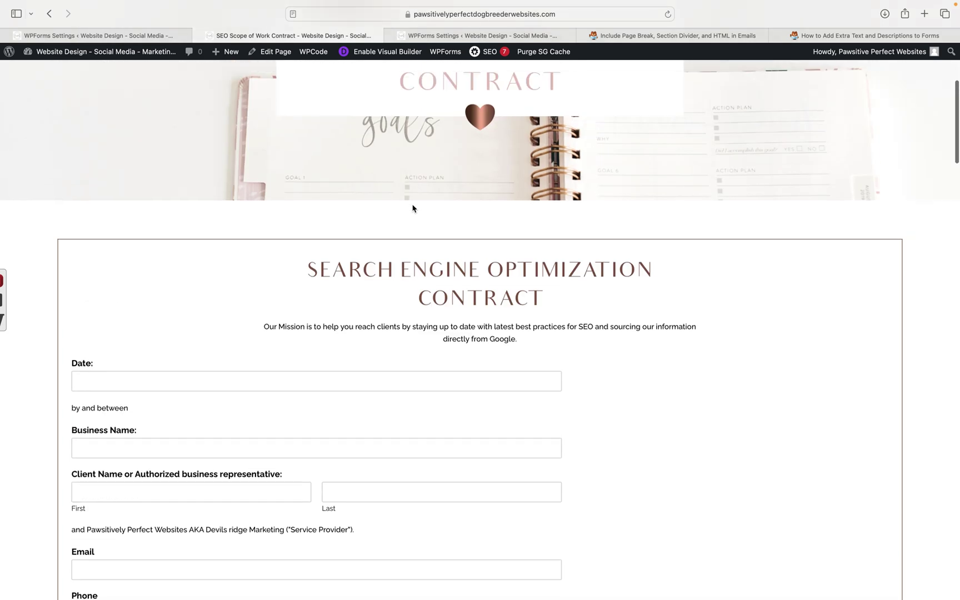
{"action": "scroll", "coordinate": [413, 208], "scroll_direction": "up", "scroll_amount": 2}
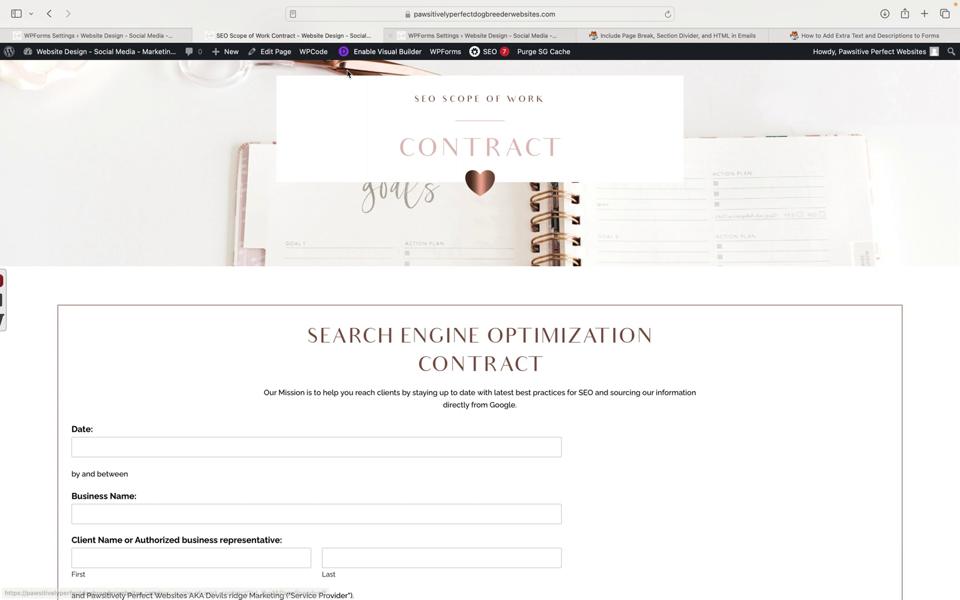
{"action": "mouse_move", "coordinate": [689, 7]}
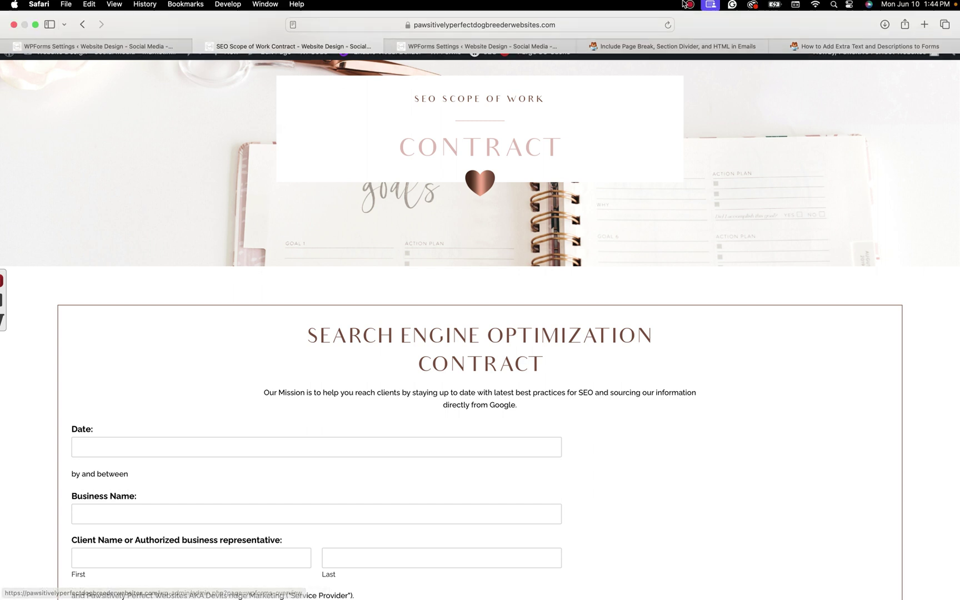